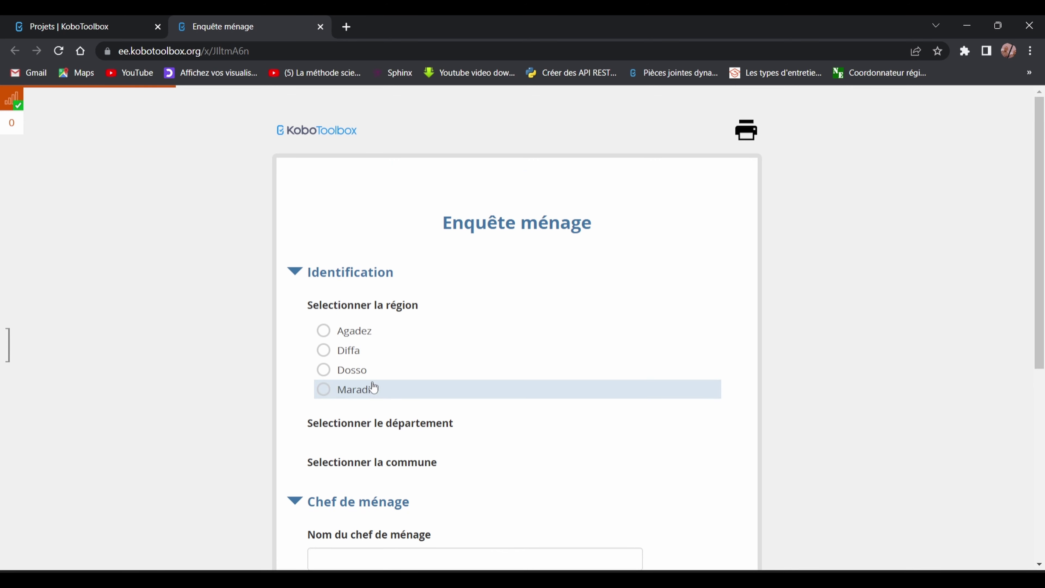
- Switch to the NoxPlayer mobile app, open the Enquête ménage form, and select region Dosso and department Boboye
scroll(373, 388, down, 3)
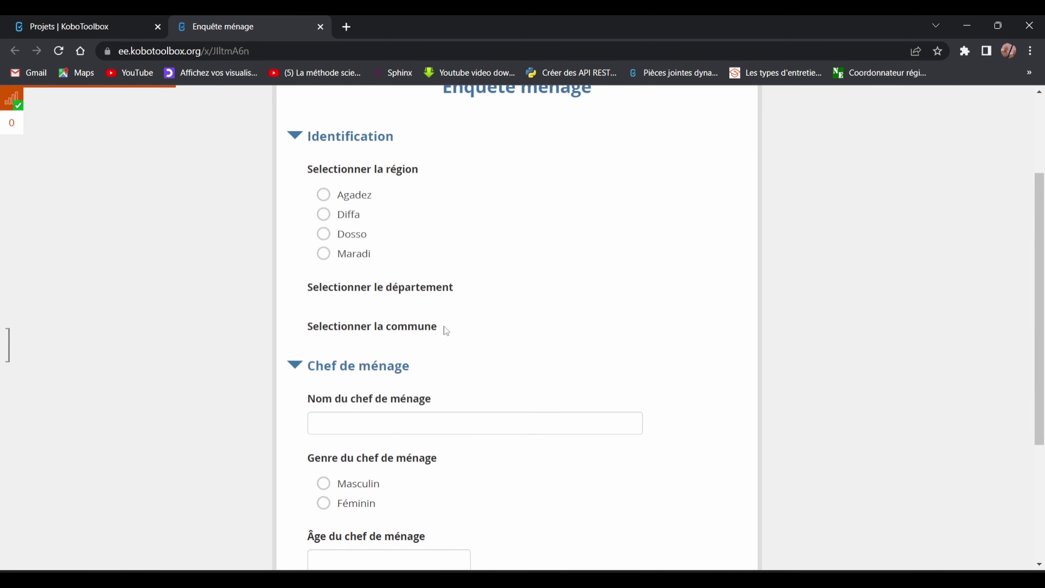
scroll(445, 326, down, 3)
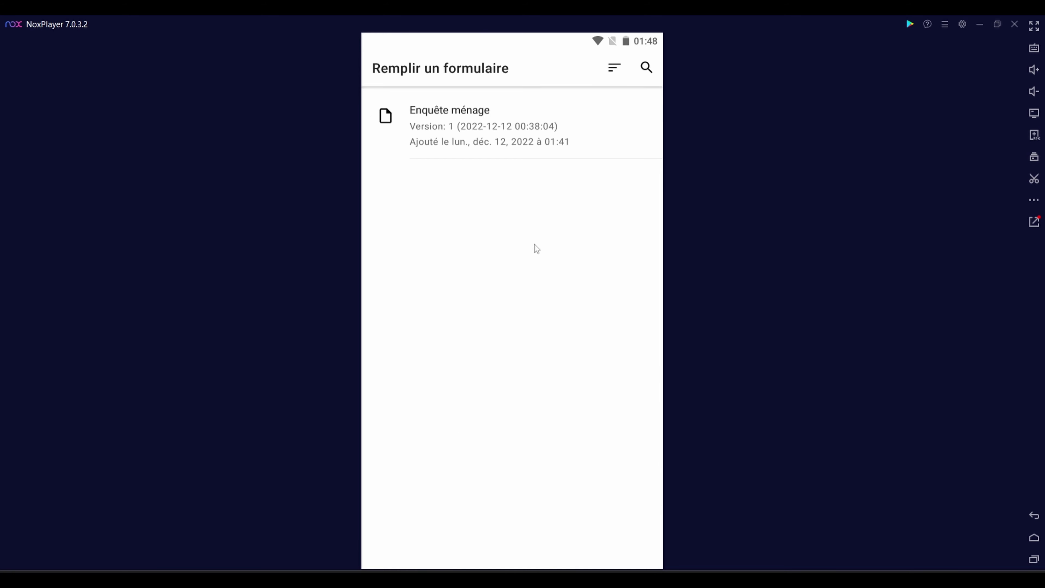
click(530, 147)
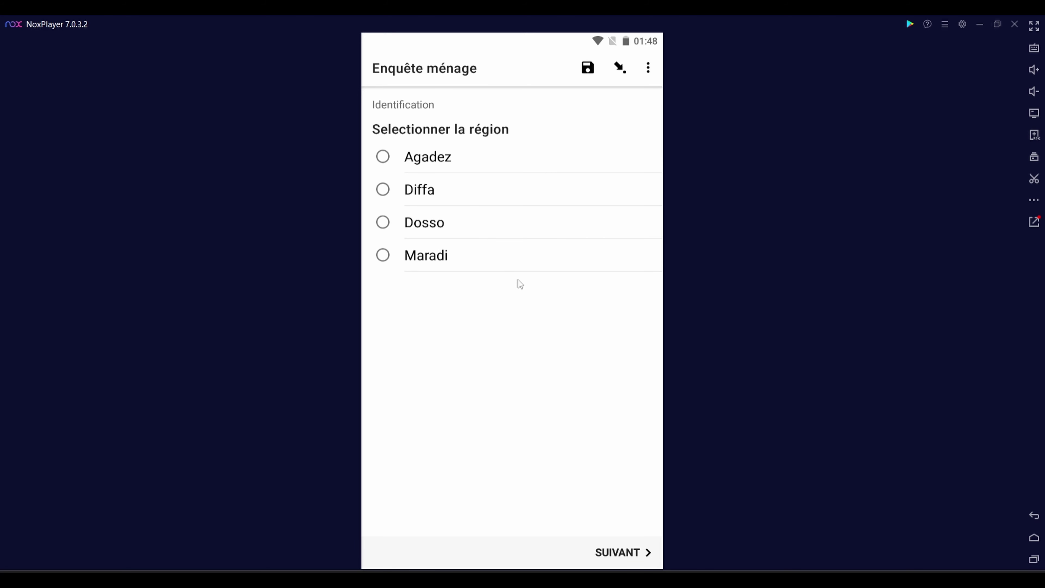
click(471, 223)
drag(571, 366, 480, 330)
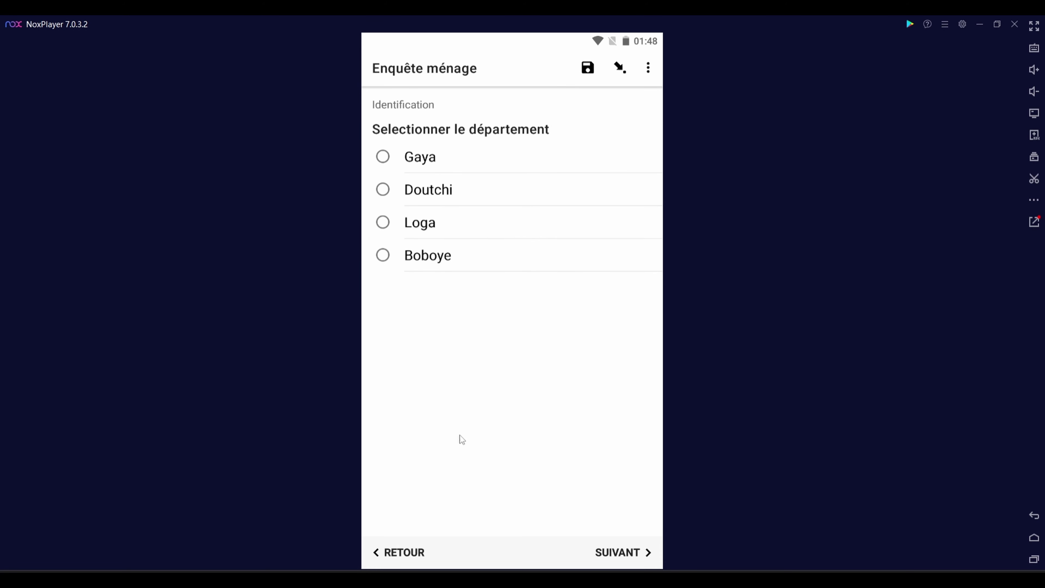
click(463, 260)
- Compare the page-by-page Identification questions of the mobile form with the single-page web form in the browser
drag(424, 356, 559, 356)
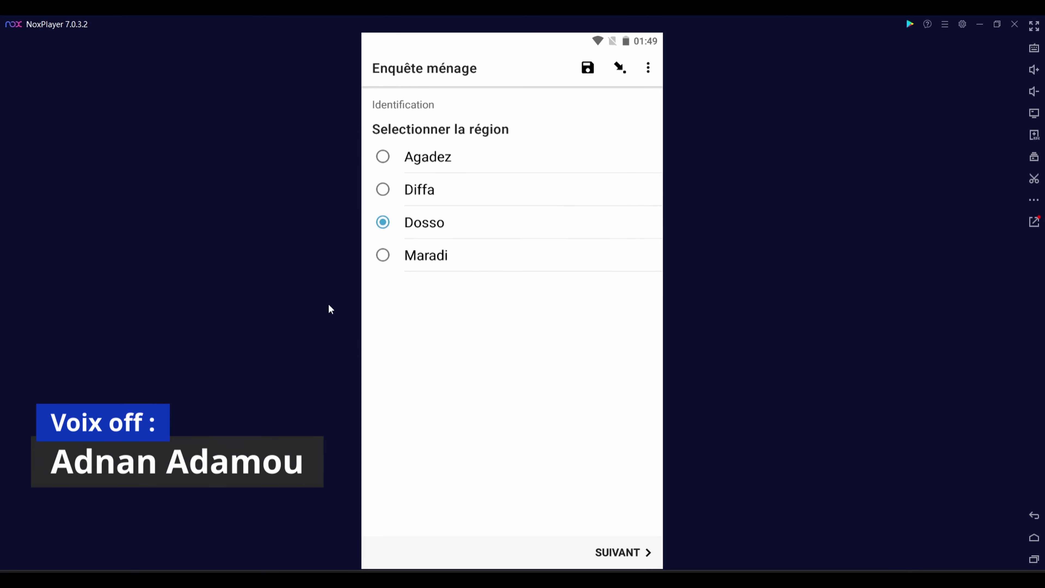
click(631, 557)
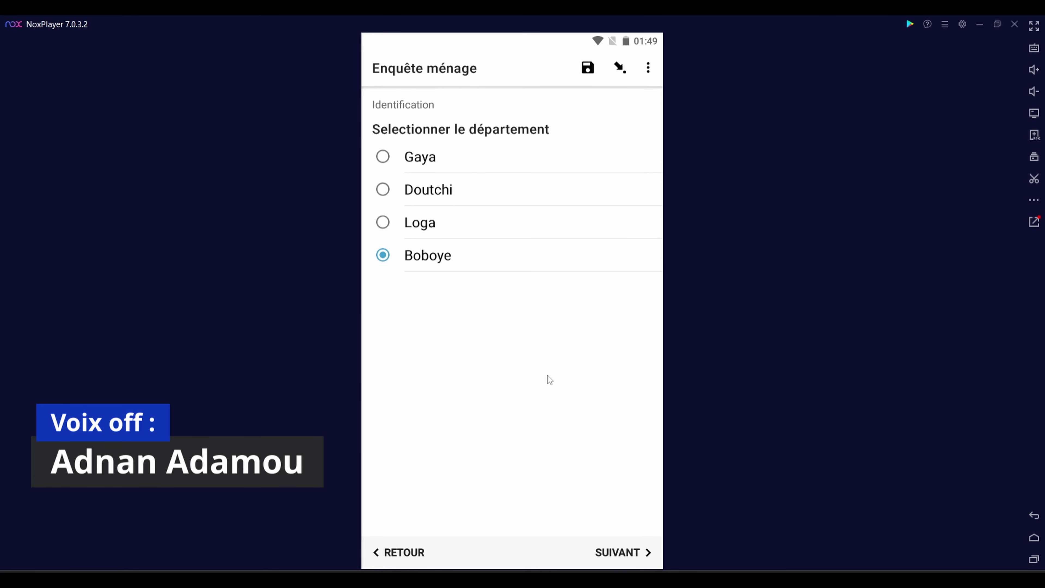
drag(546, 378, 434, 261)
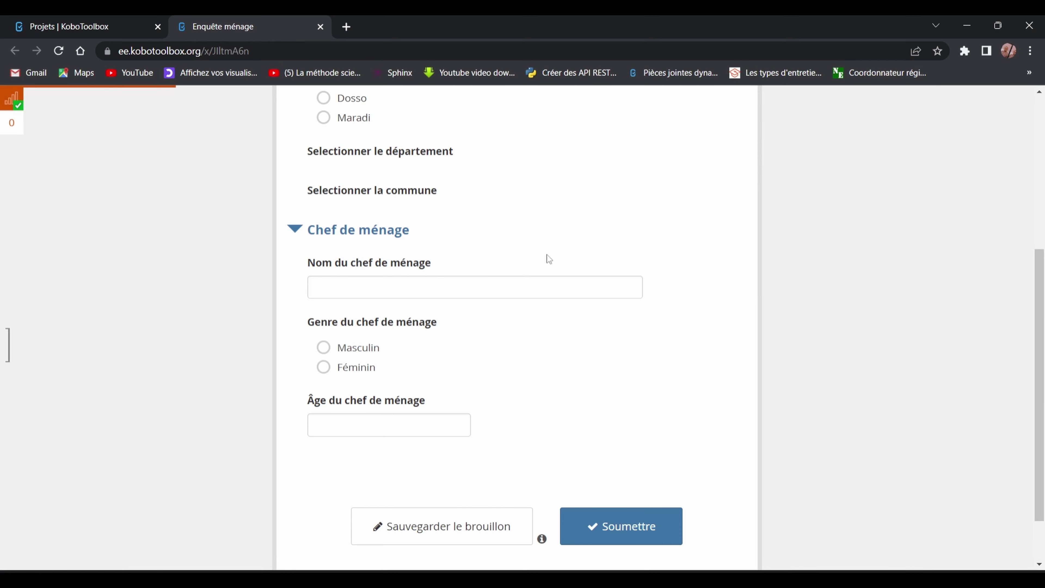
scroll(758, 252, up, 5)
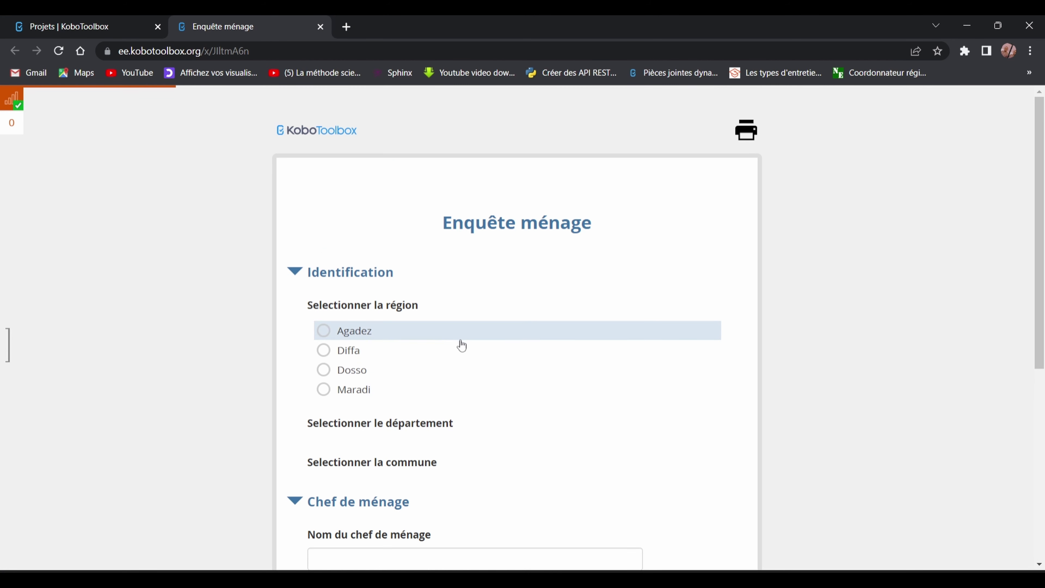
scroll(691, 385, down, 2)
scroll(682, 405, down, 2)
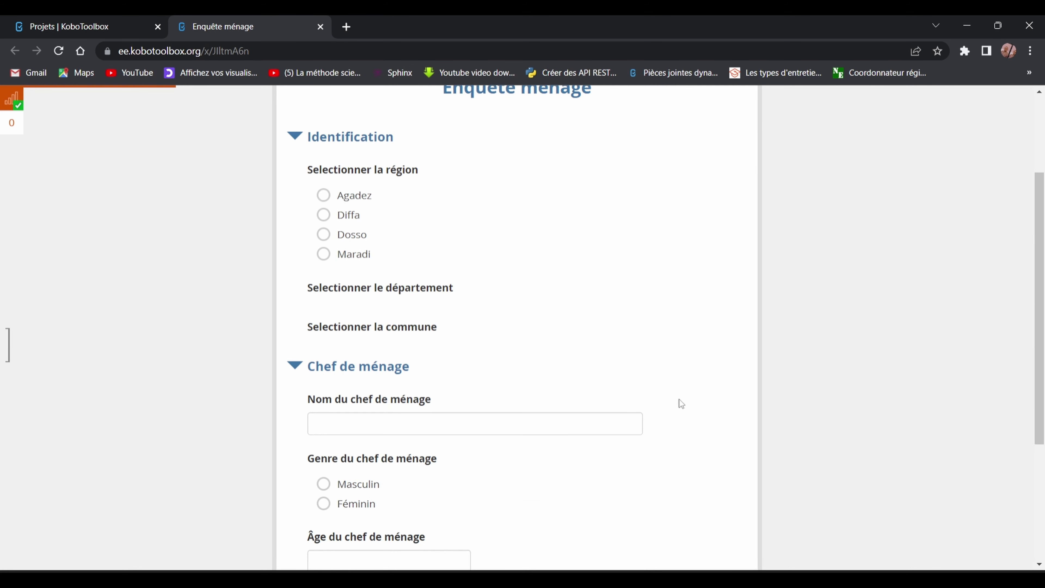
scroll(651, 404, up, 2)
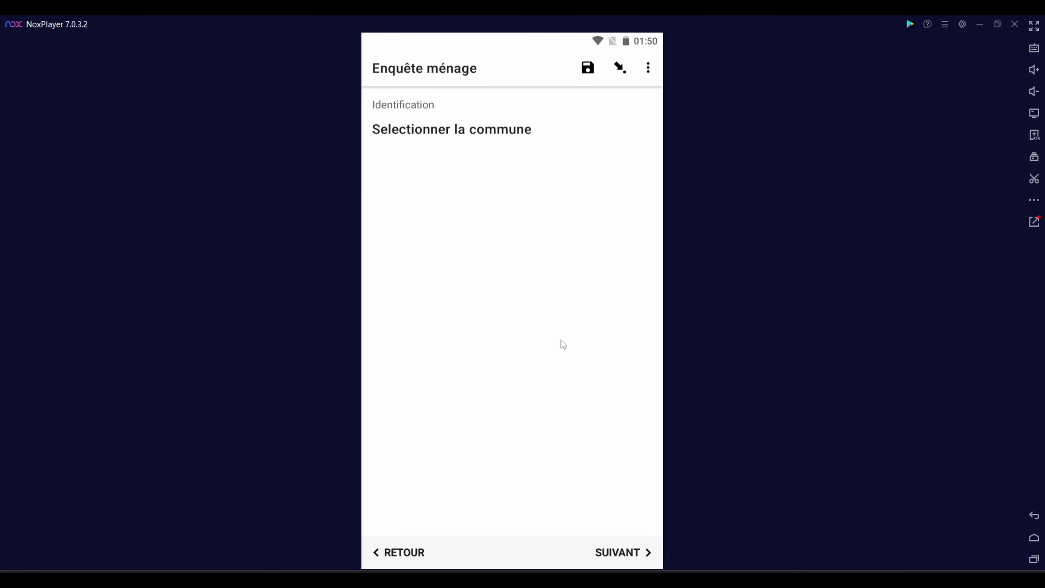
click(416, 551)
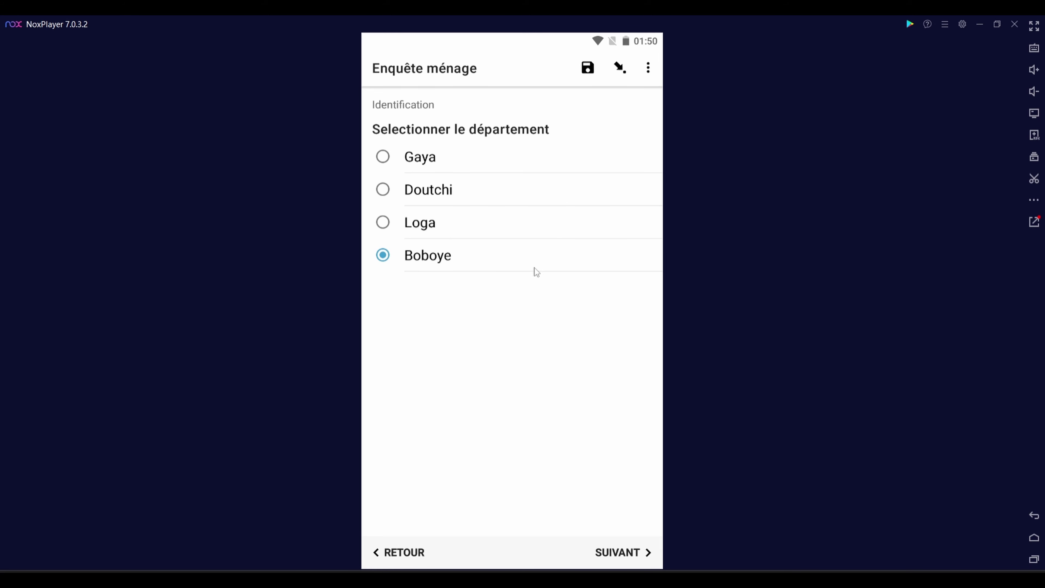
drag(634, 344, 584, 335)
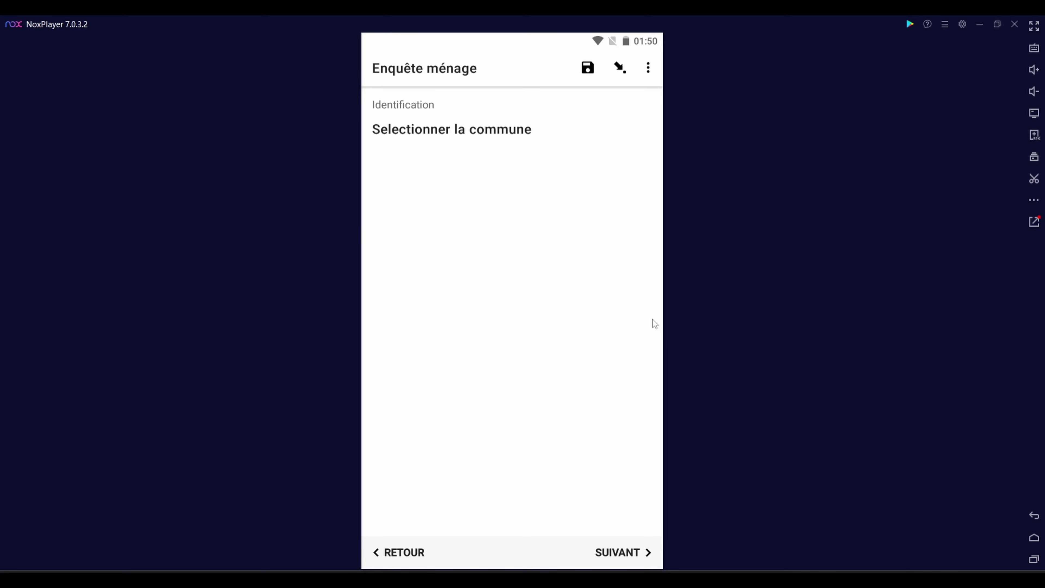
drag(545, 322, 506, 323)
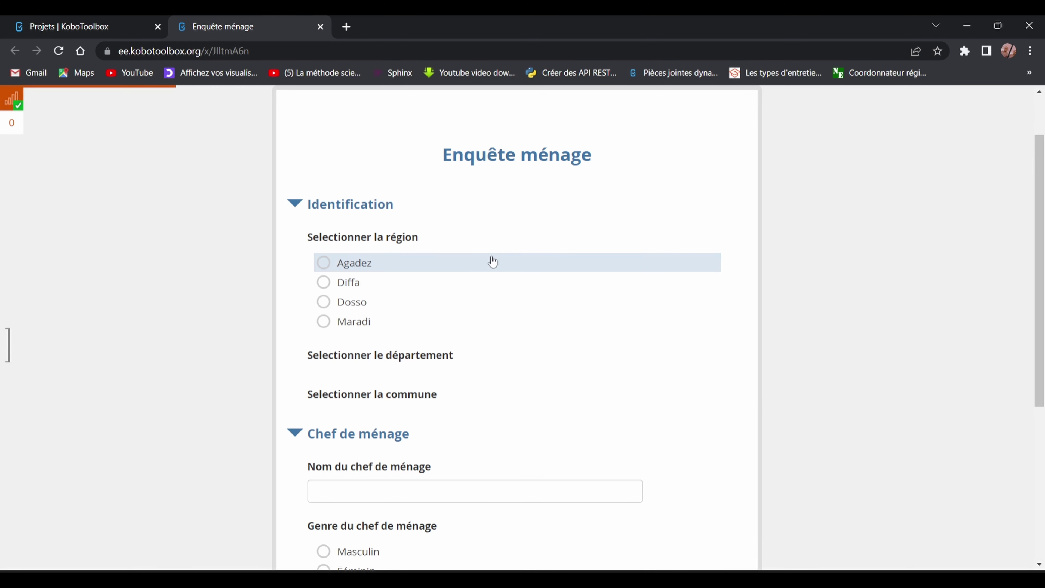
- Review the Identification and Chef de ménage sections of the web form in the browser
scroll(502, 255, down, 5)
scroll(494, 267, up, 2)
scroll(509, 274, up, 1)
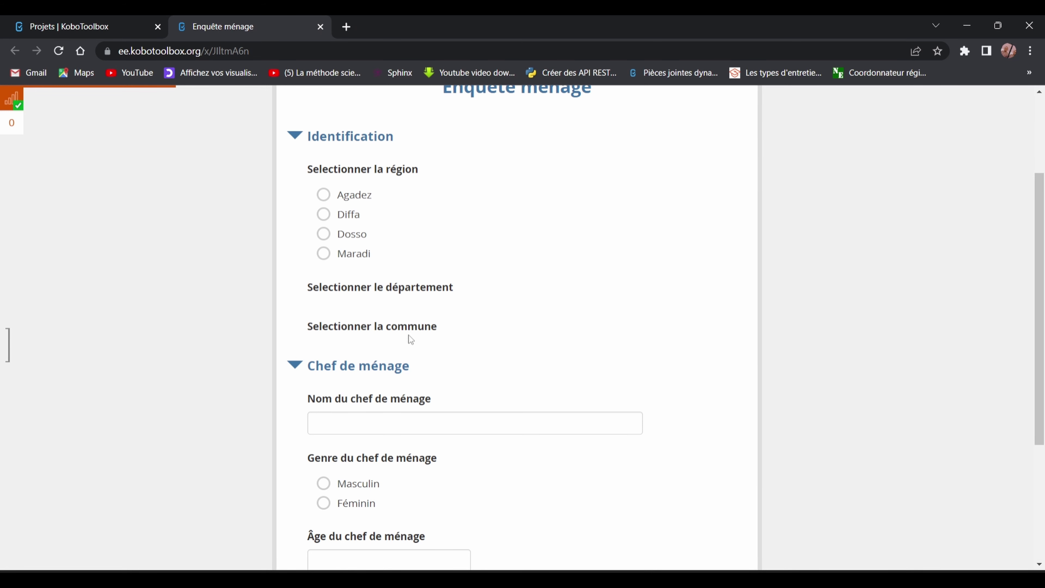
scroll(409, 335, down, 3)
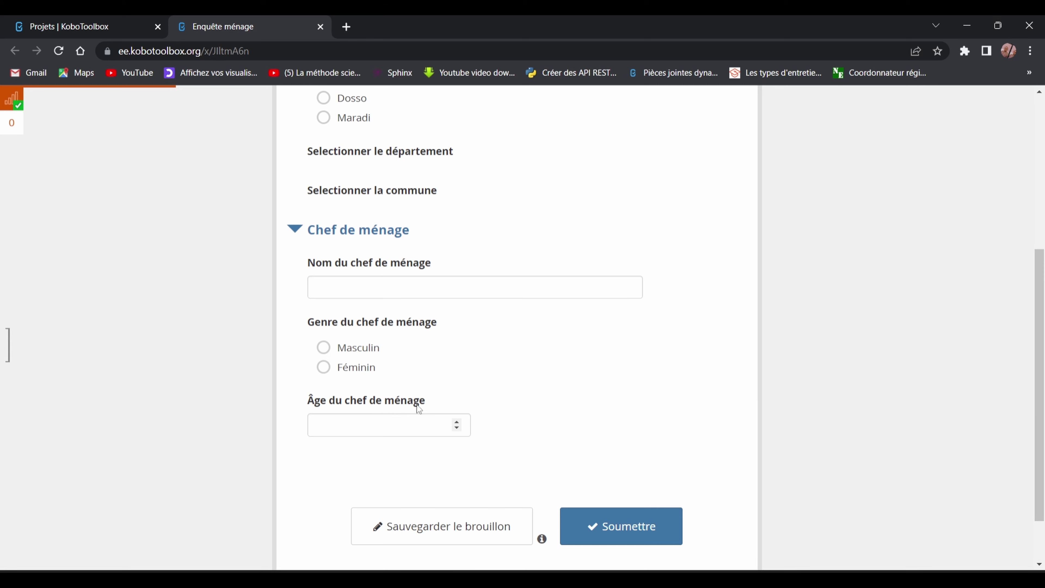
scroll(424, 395, up, 2)
scroll(406, 247, up, 3)
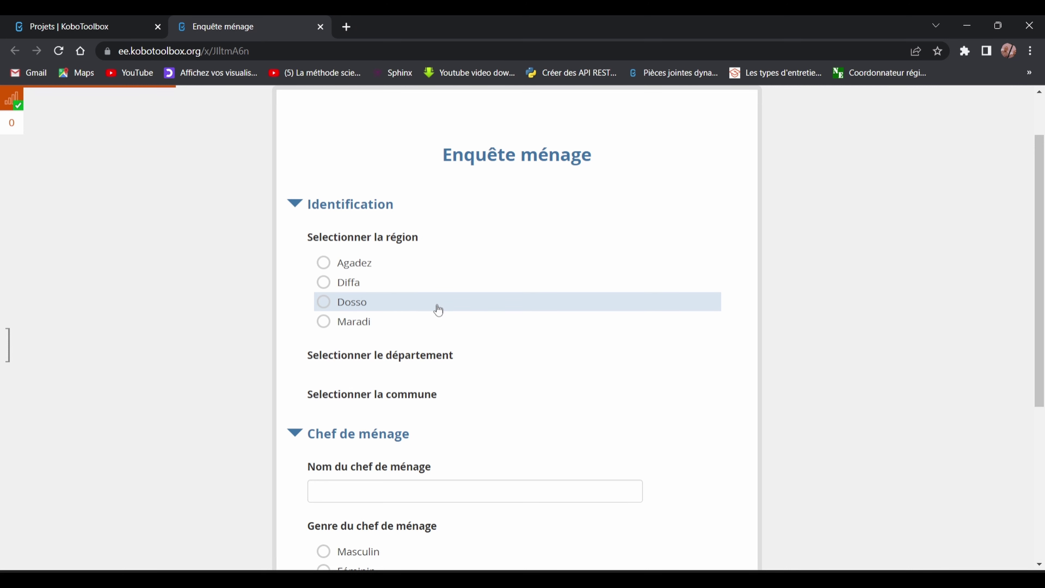
- Switch to formulaire.xlsx in Excel and inspect the region, department, commune and household head labels on the survey sheet
key(alt+Tab)
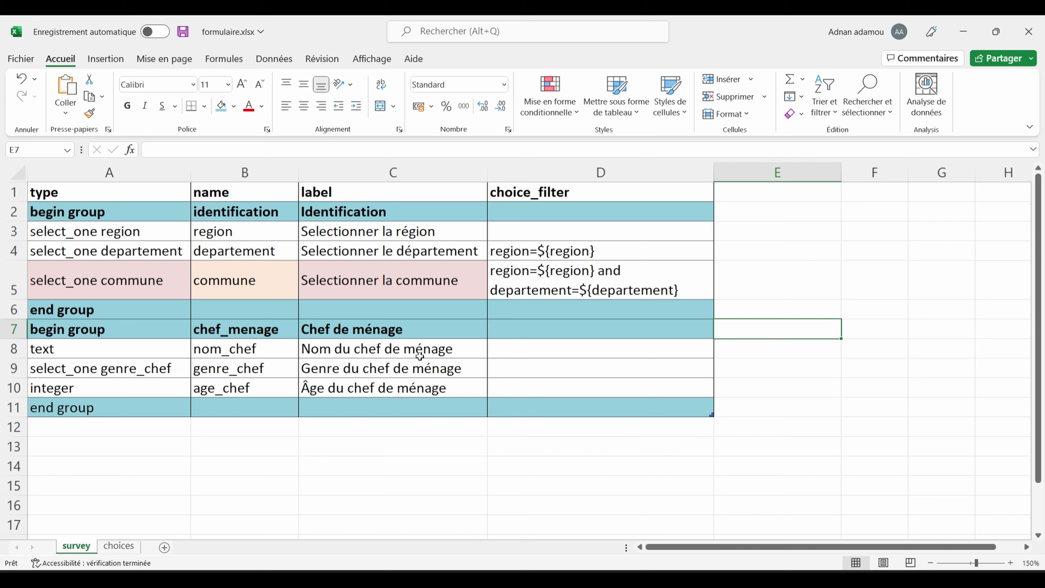
click(415, 379)
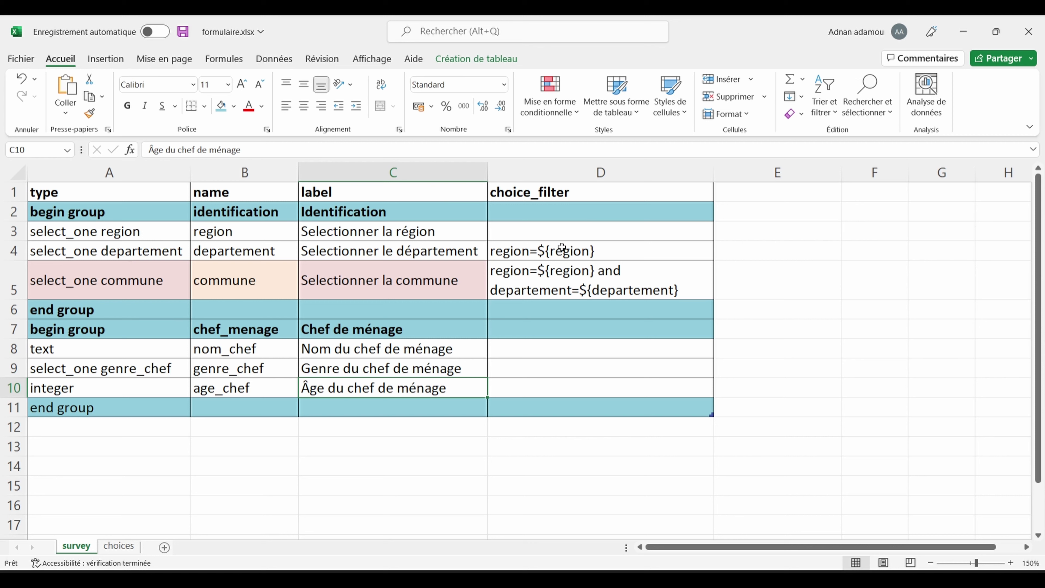
click(366, 252)
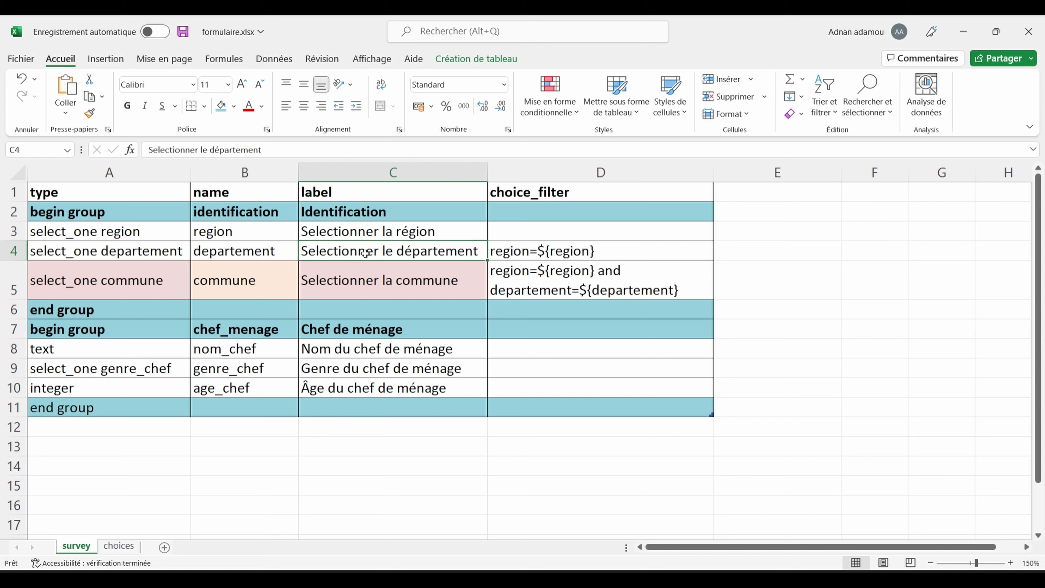
click(389, 233)
click(441, 290)
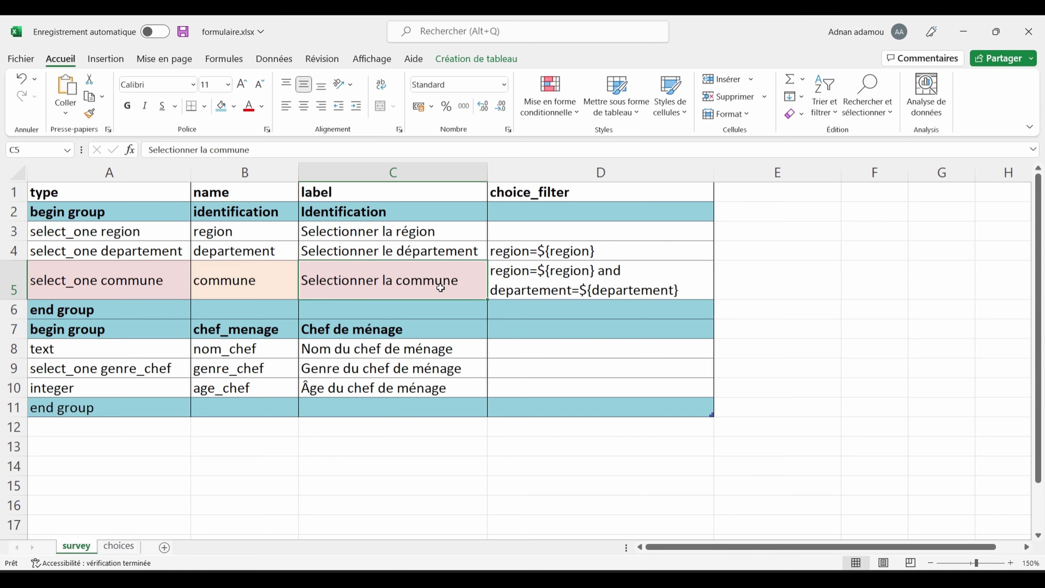
click(432, 253)
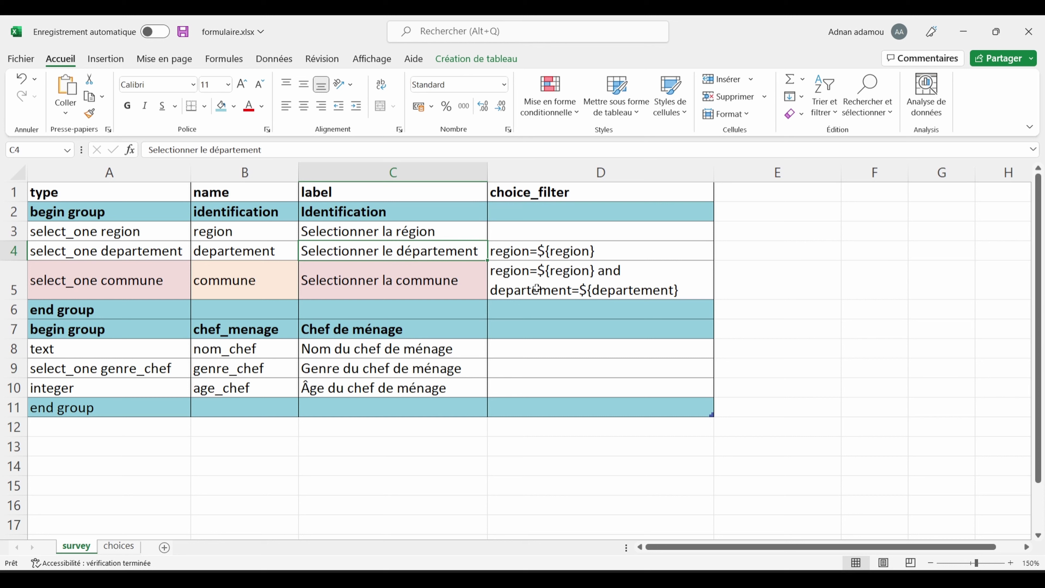
click(441, 282)
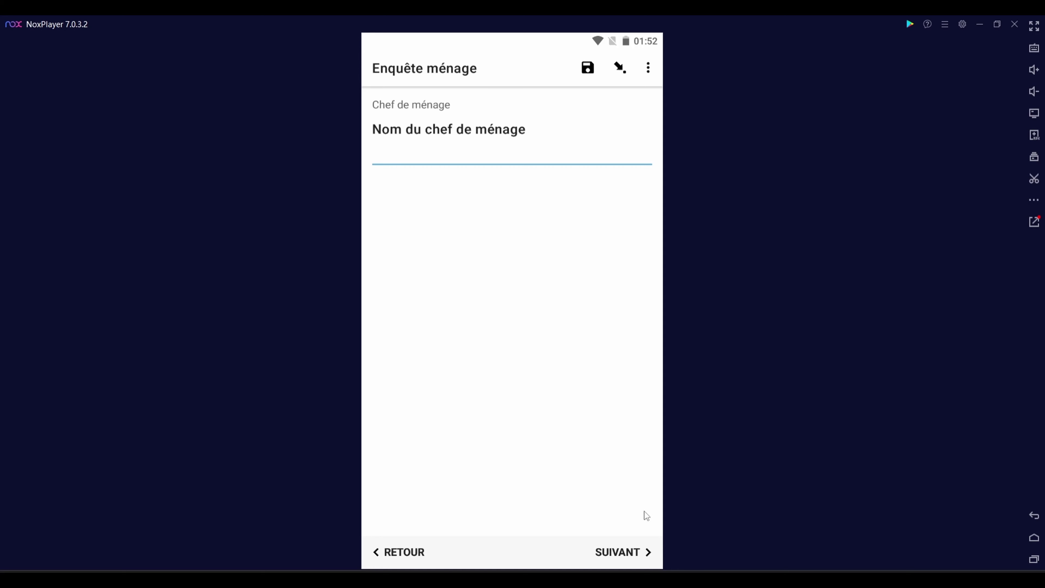
- Switch to the mobile form in NoxPlayer and page back from the household head's name through the Identification questions
click(399, 546)
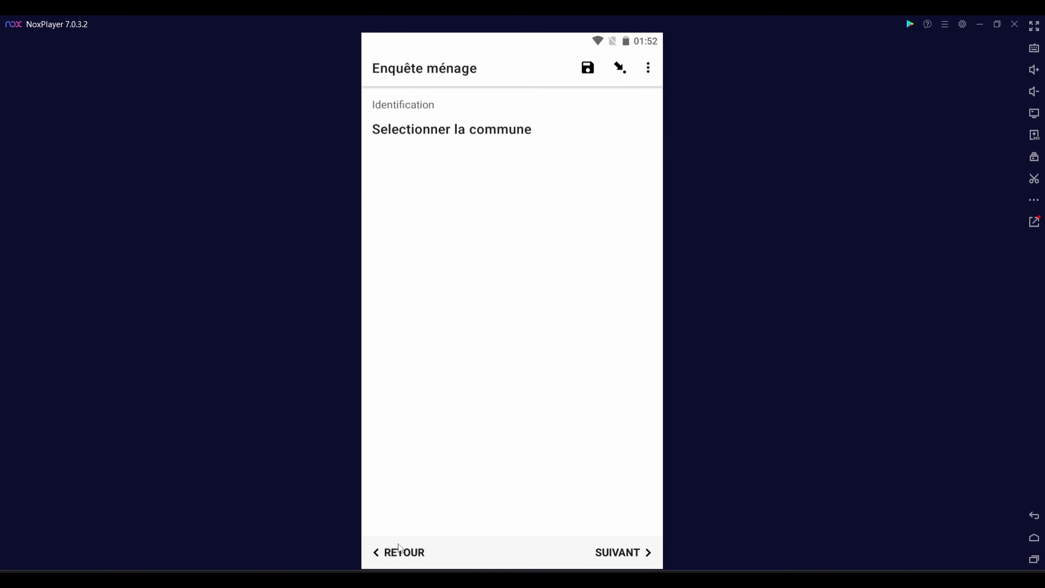
click(398, 547)
click(399, 550)
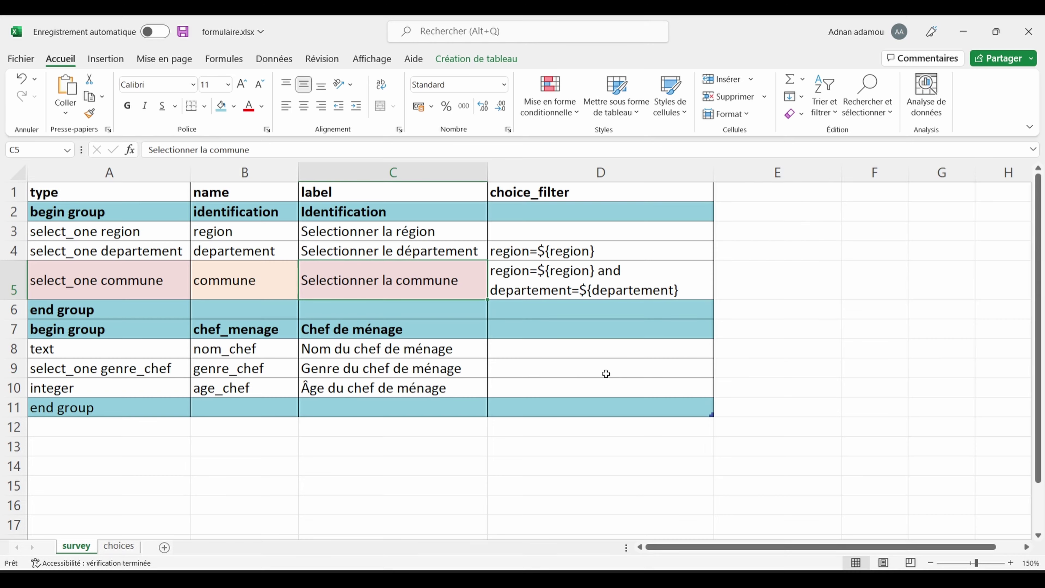
- Switch to formulaire.xlsx in Excel and add an "appearance" column header in cell E1 of the survey sheet
click(753, 189)
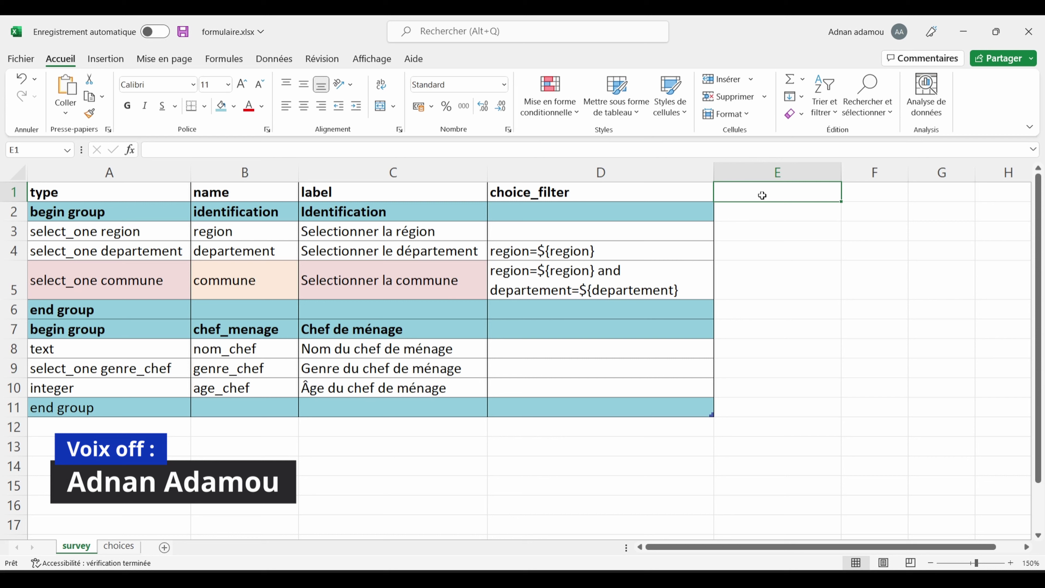
text(app)
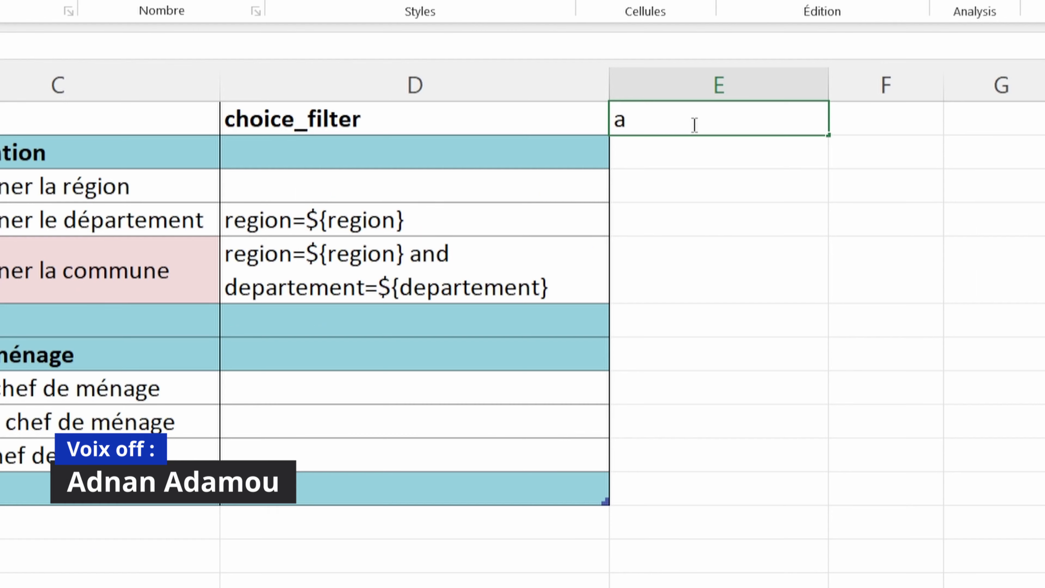
text(earance)
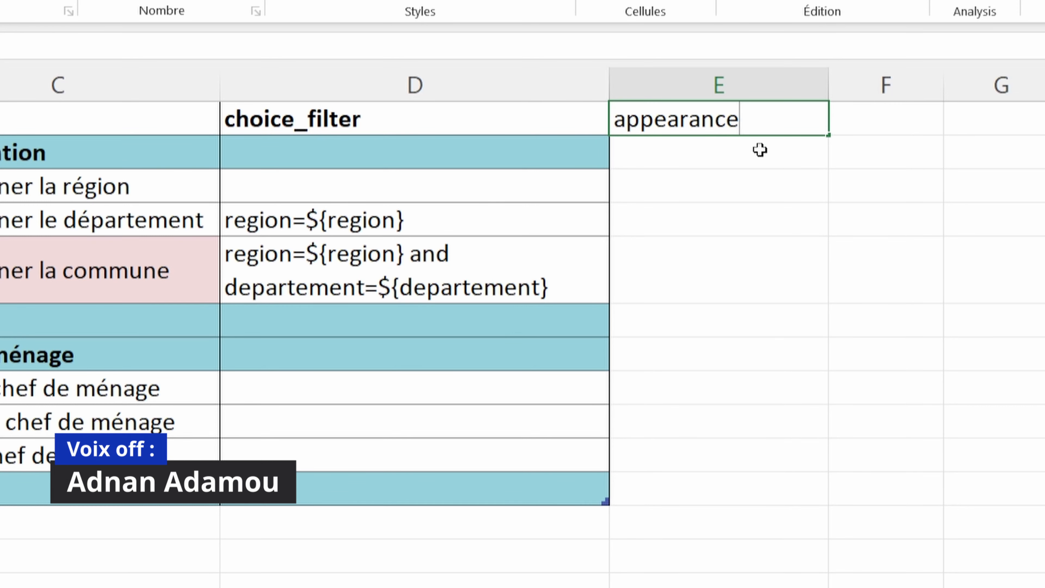
key(Return)
click(775, 111)
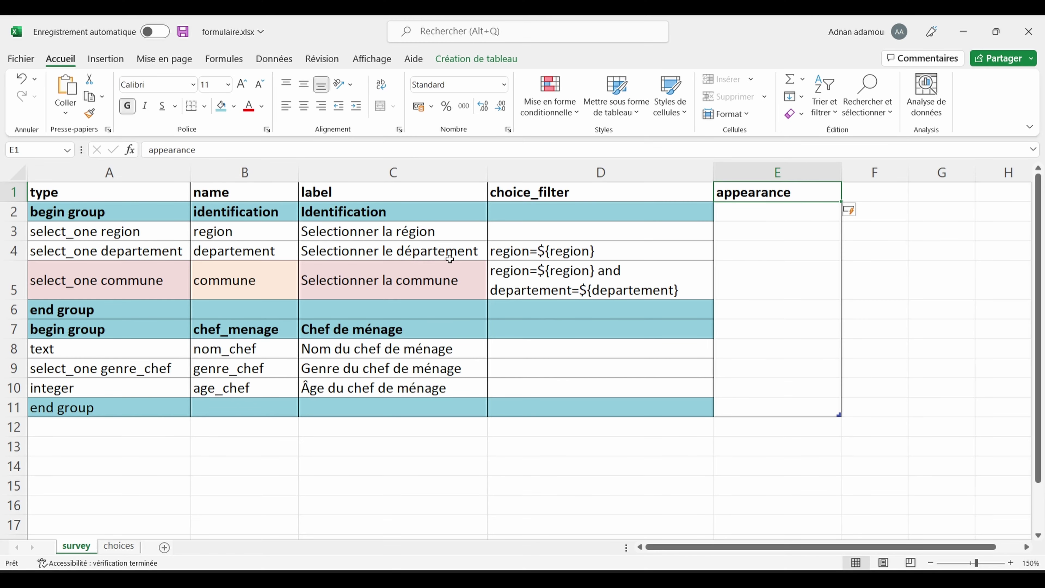
- Examine the question rows of the Identification and Chef de ménage groups alongside the empty appearance column
click(118, 236)
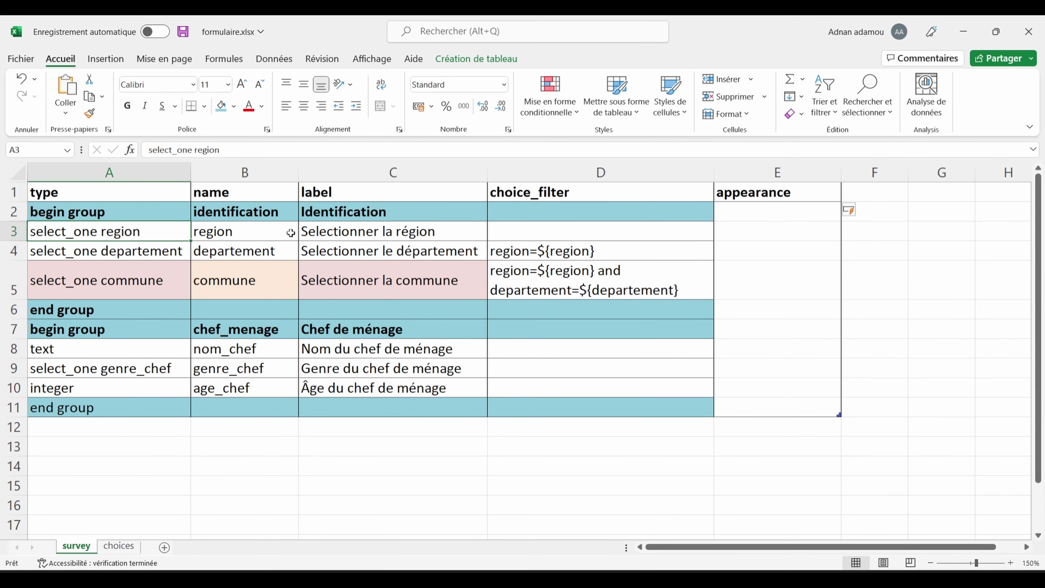
click(611, 229)
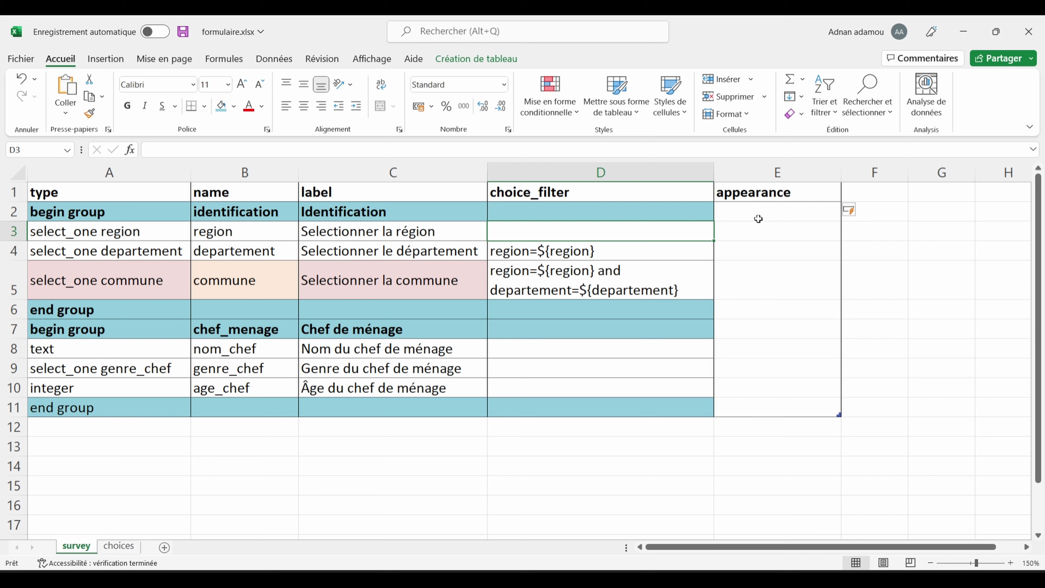
click(741, 214)
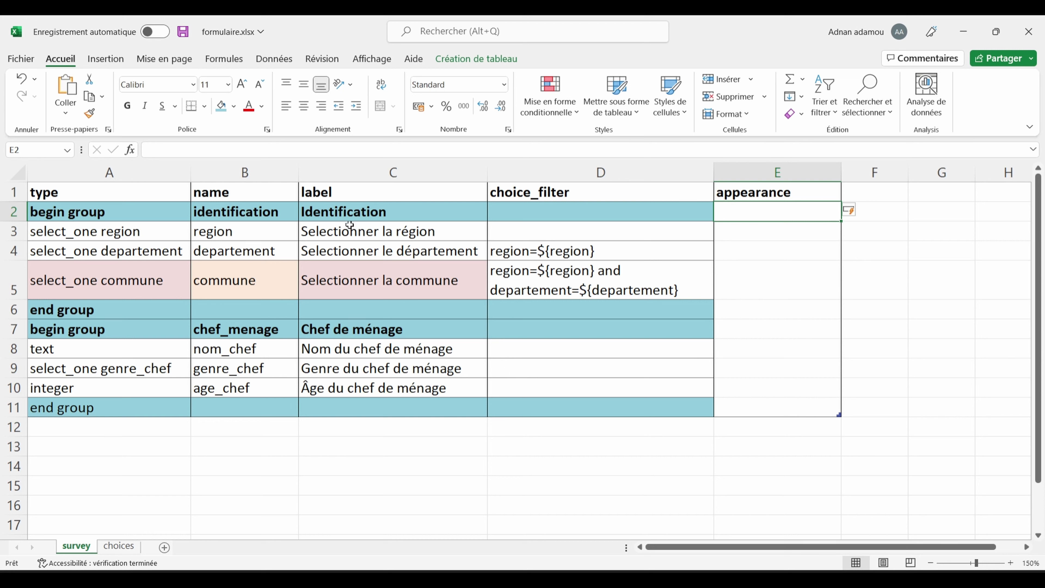
drag(350, 227, 350, 293)
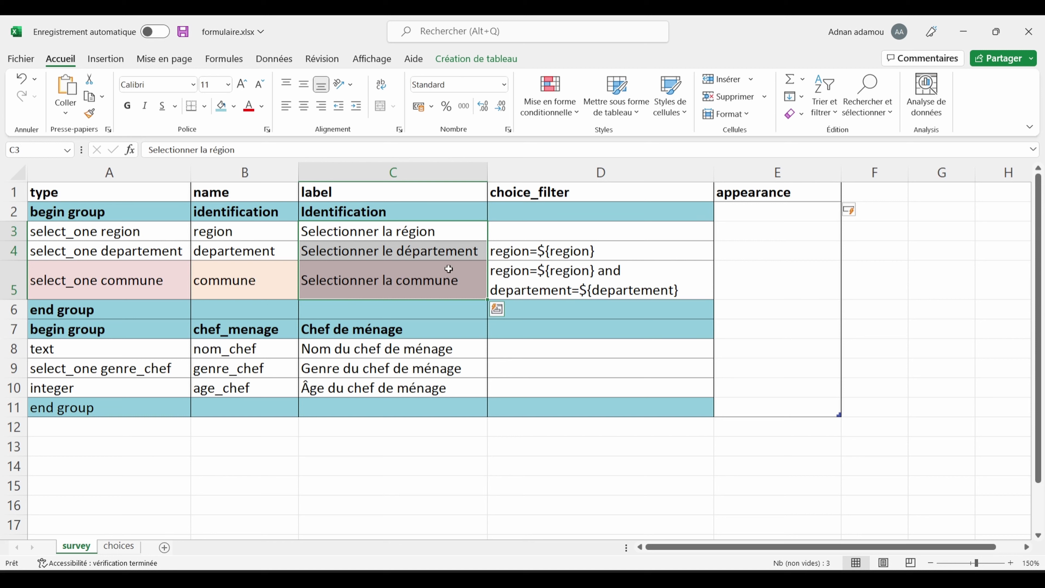
drag(391, 351, 383, 391)
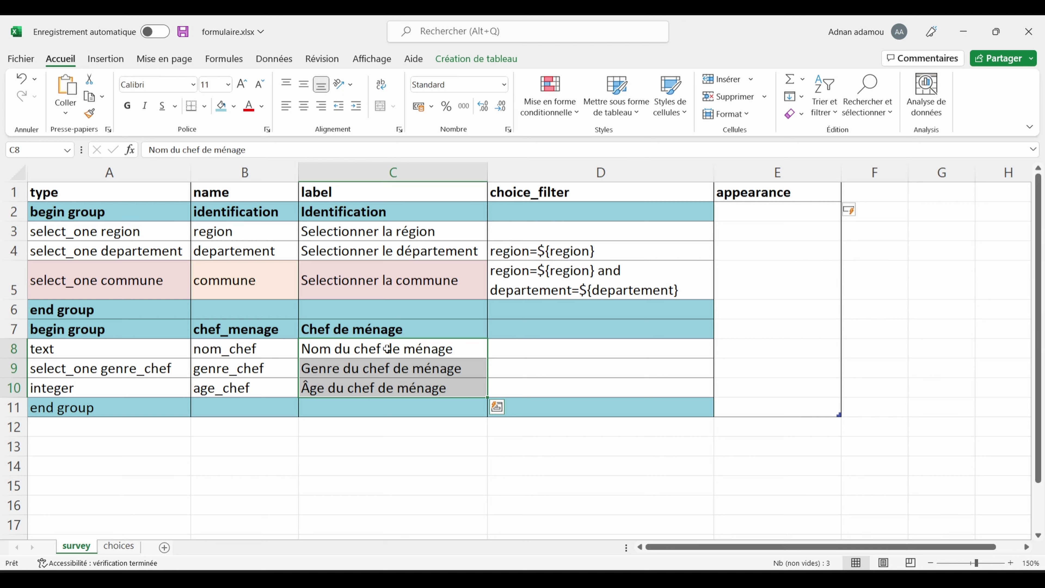
- Set the appearance of the Identification group's begin group row to field-list in cell E2
click(711, 211)
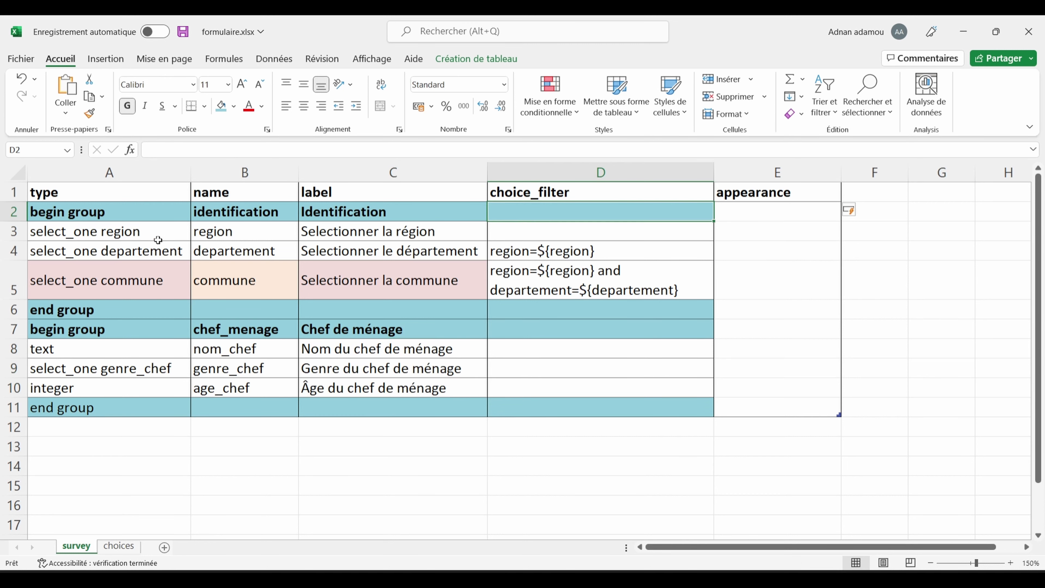
click(30, 212)
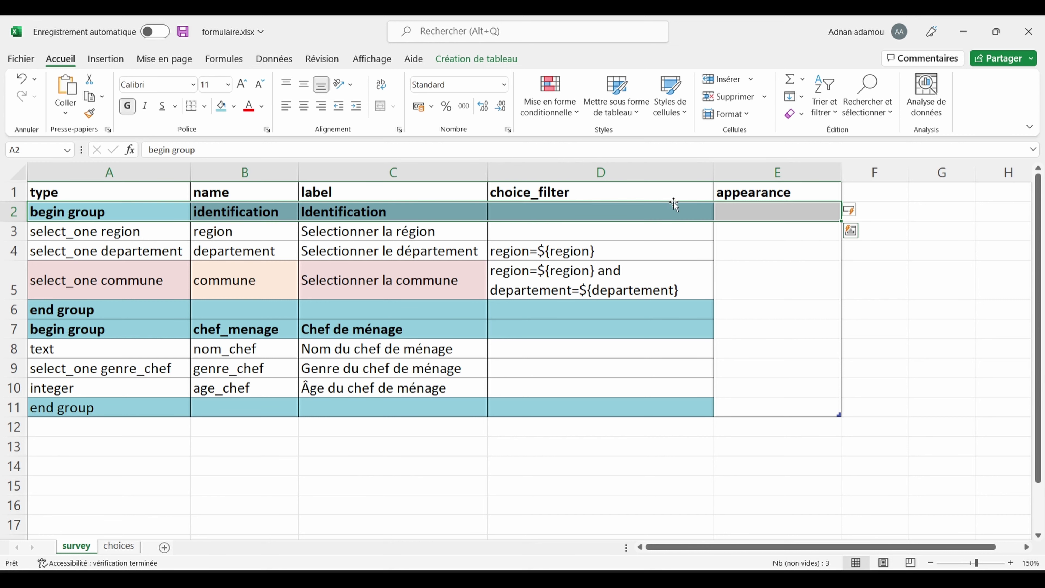
click(772, 211)
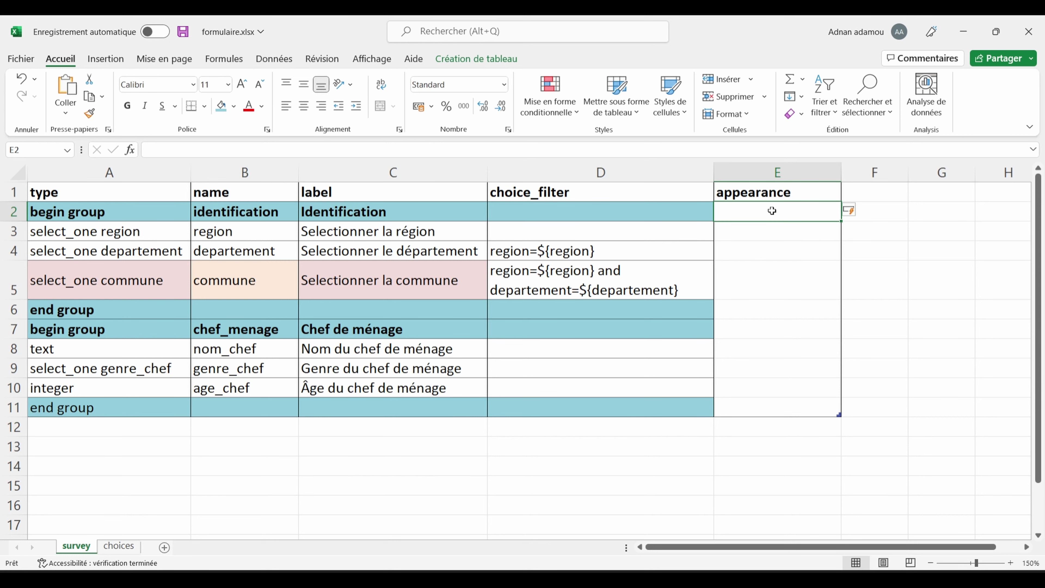
text(fie)
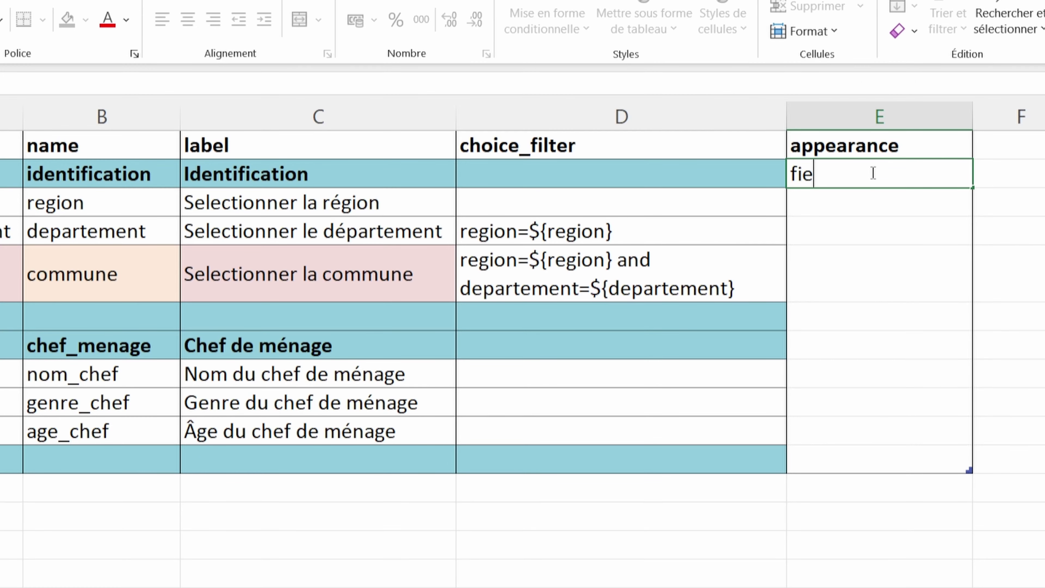
text(ld-lisy)
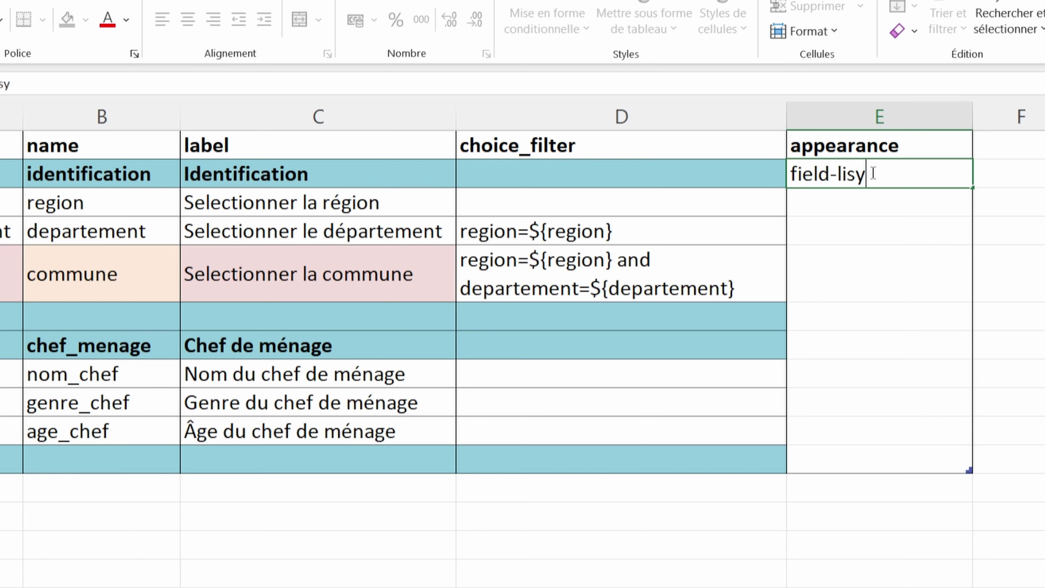
key(BackSpace)
text(t)
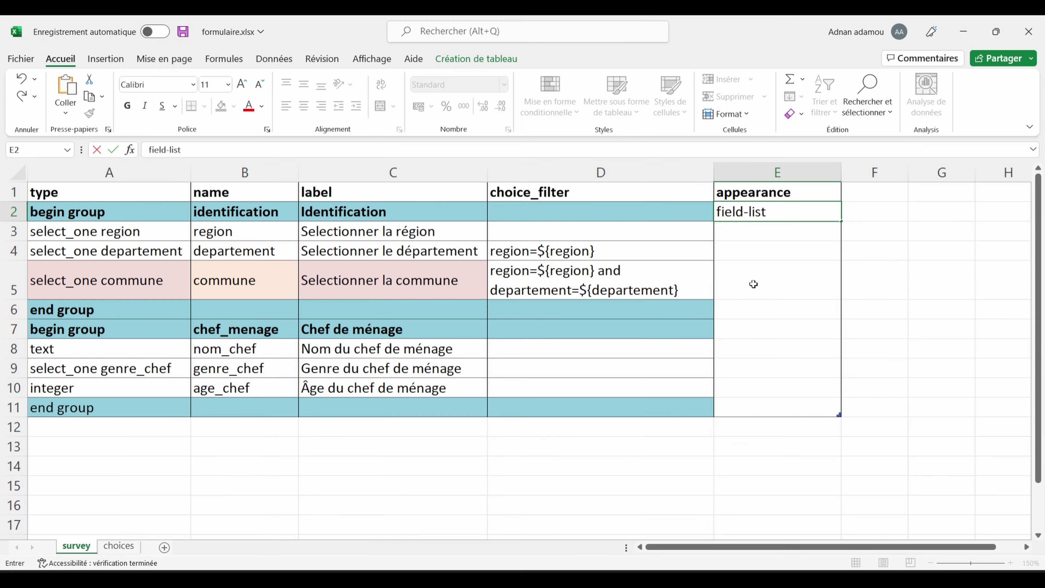
- Set the appearance of the Chef de ménage group's begin group row to field-list in cell E7 and save the workbook
click(744, 335)
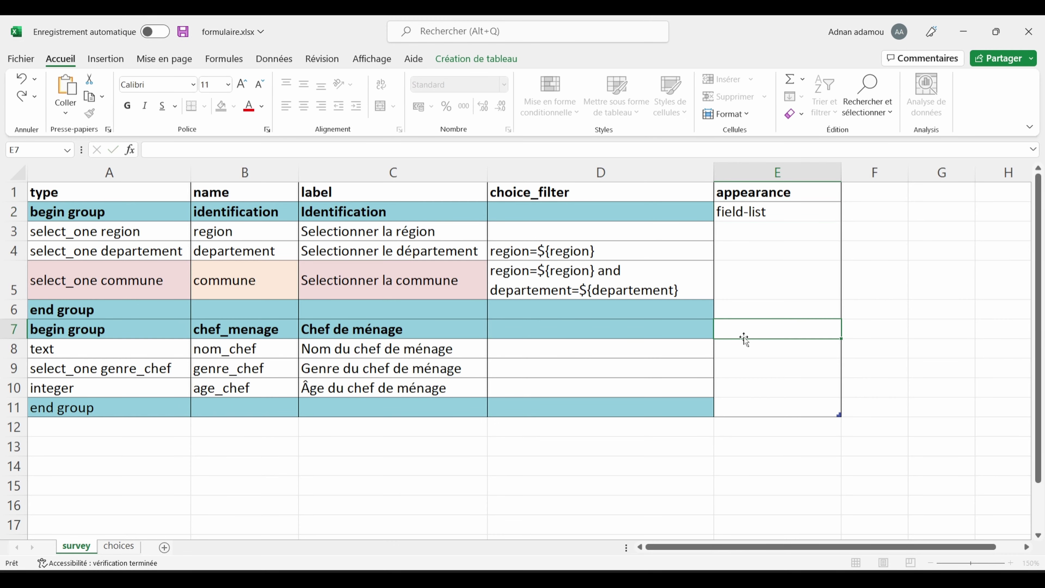
click(37, 327)
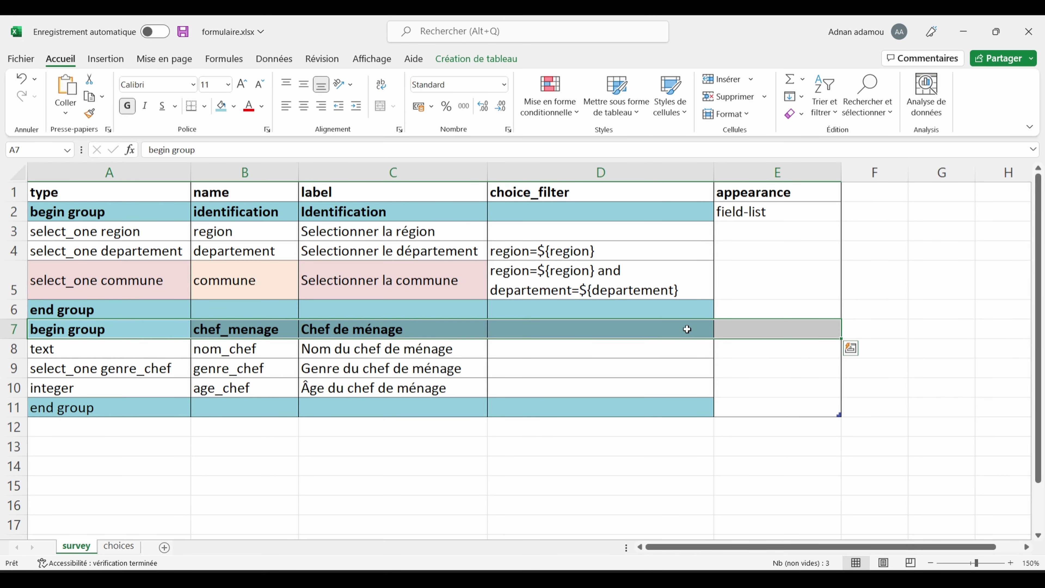
click(774, 329)
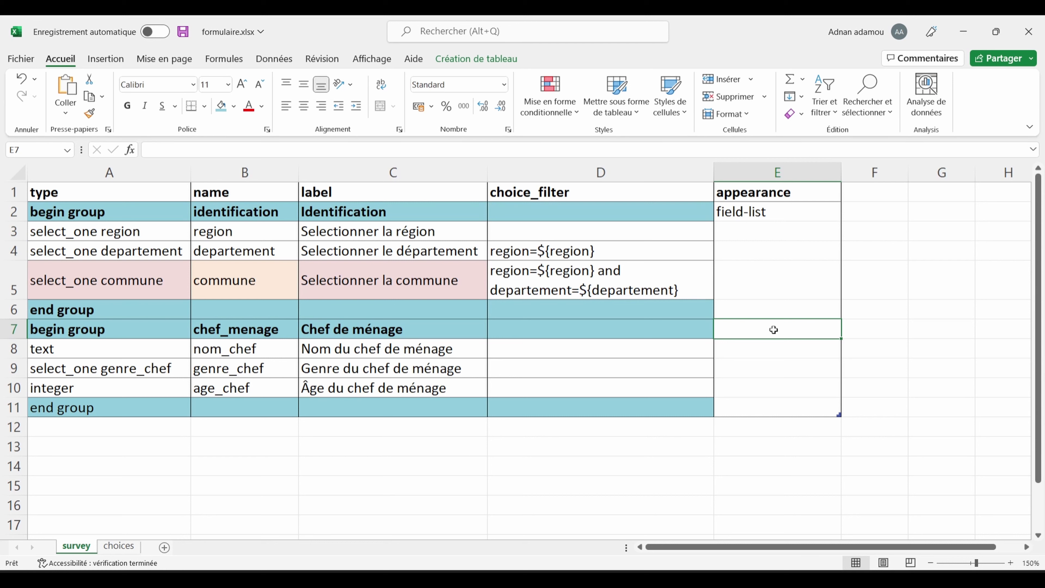
text(field)
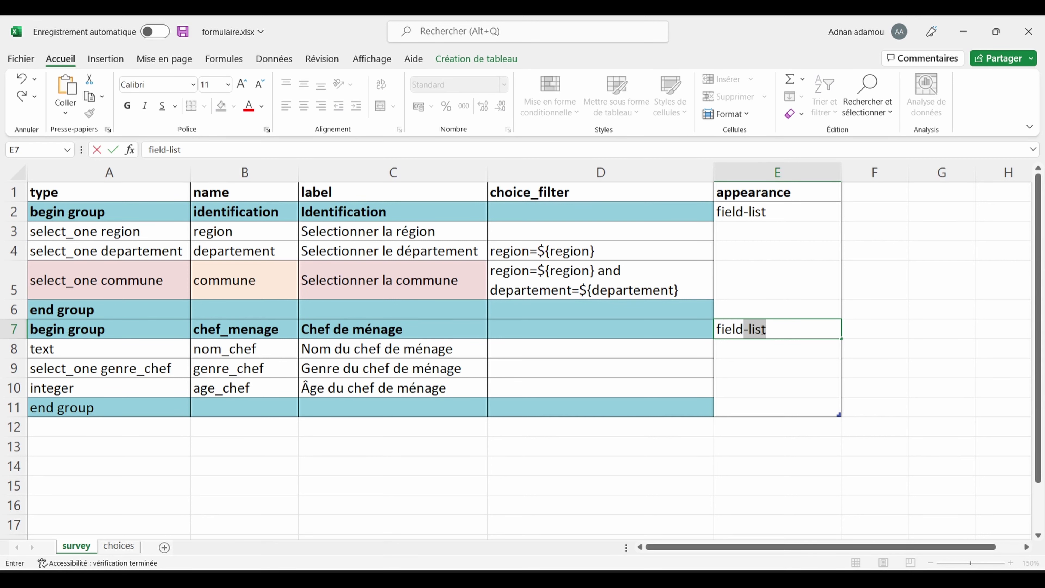
key(Return)
click(761, 329)
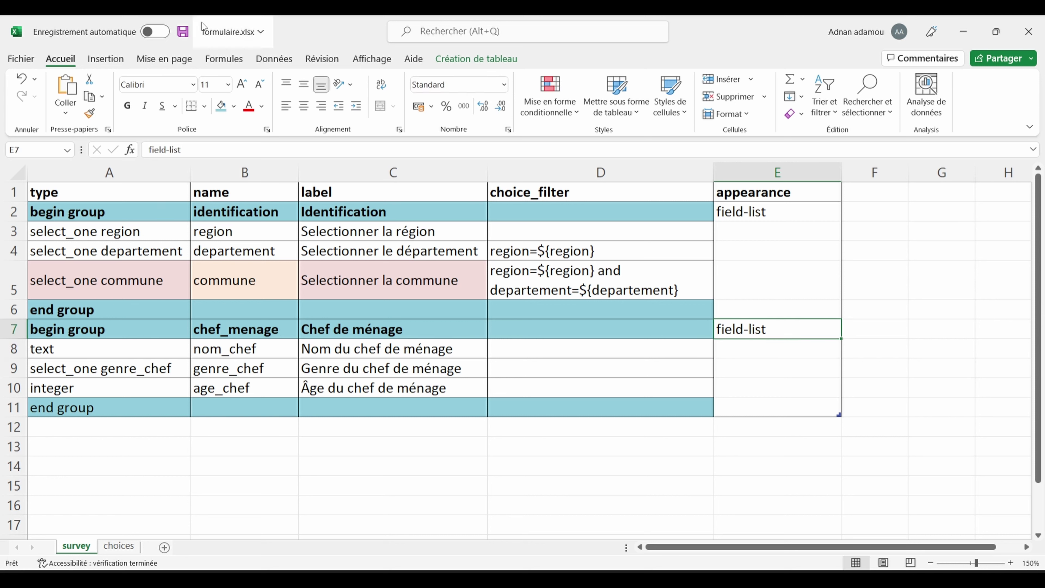
click(181, 33)
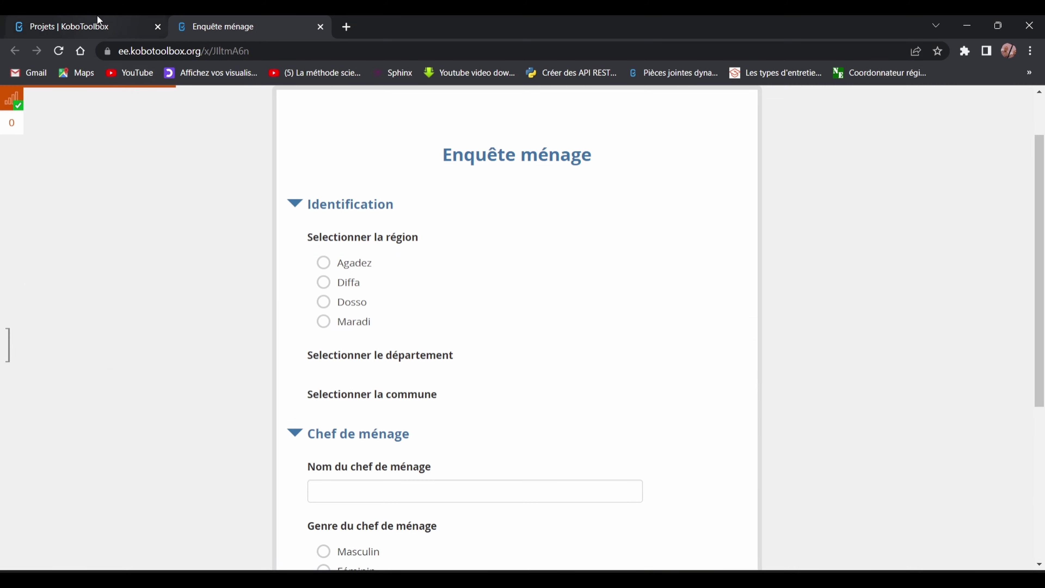
- Switch to KoboToolbox in Chrome, replace the Enquête ménage project's form with formulaire.xlsx and redeploy it
click(98, 20)
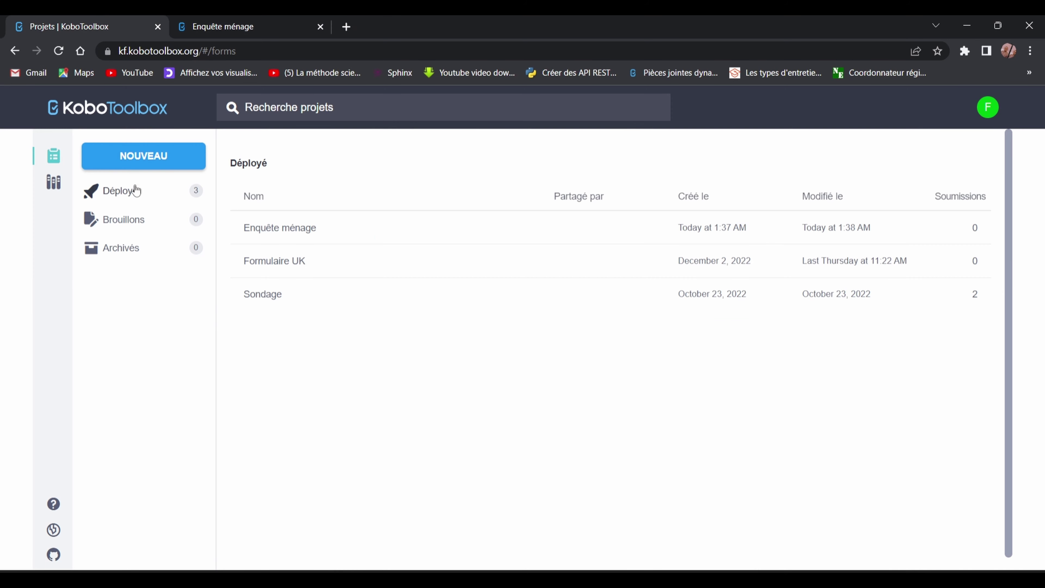
click(308, 230)
click(947, 198)
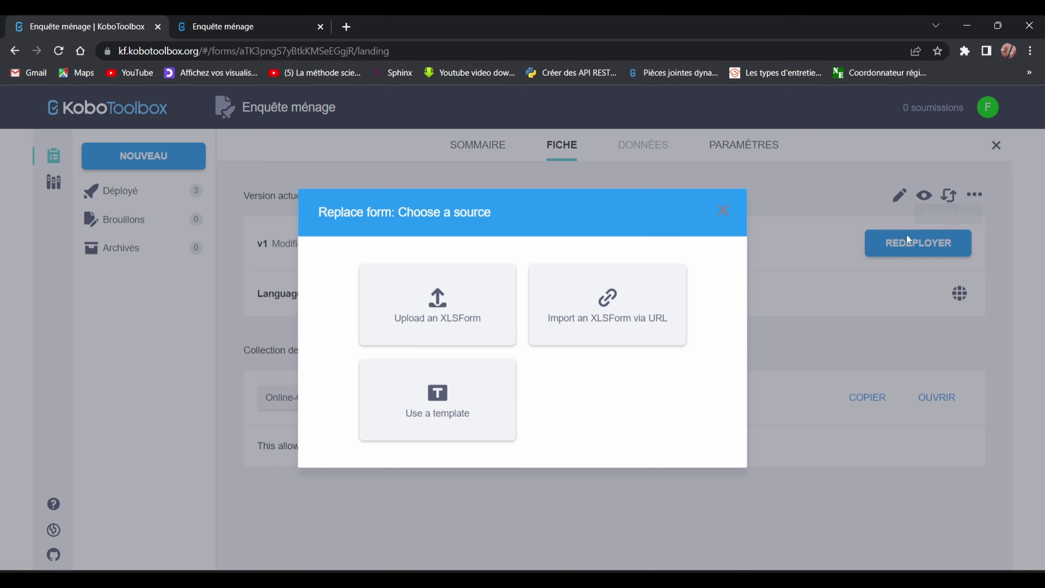
click(466, 313)
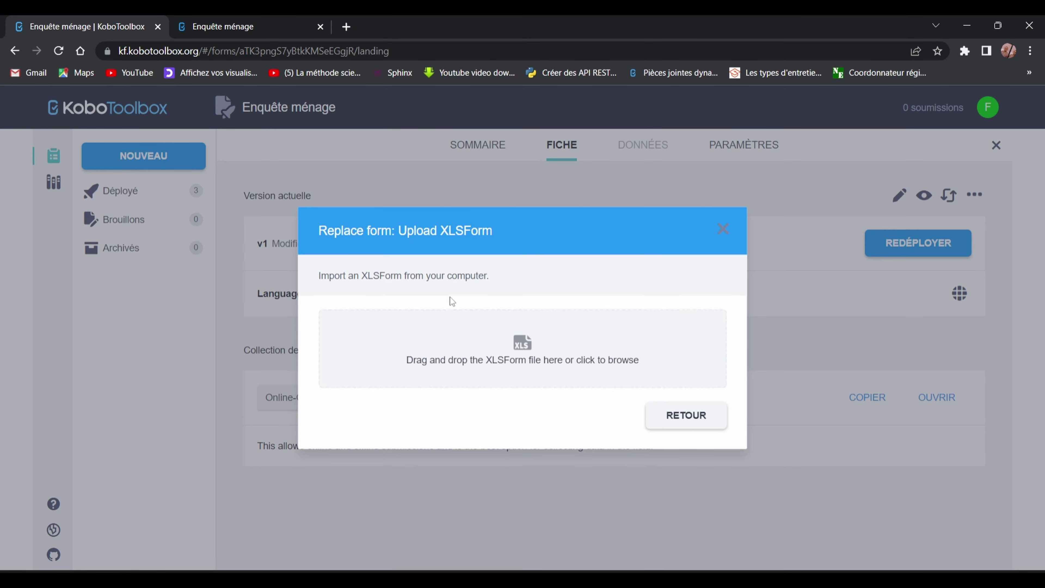
click(533, 352)
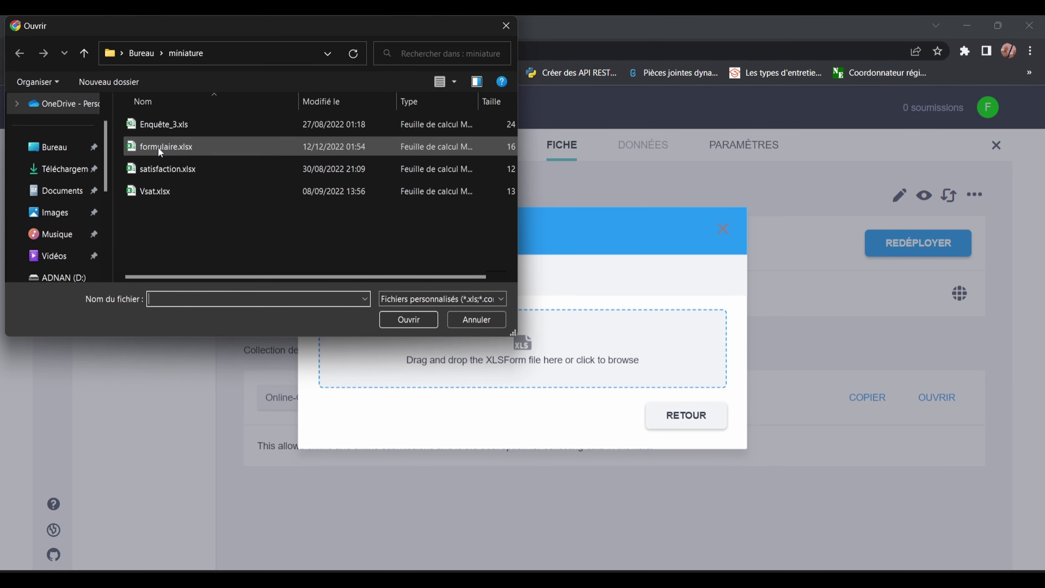
click(177, 146)
click(394, 317)
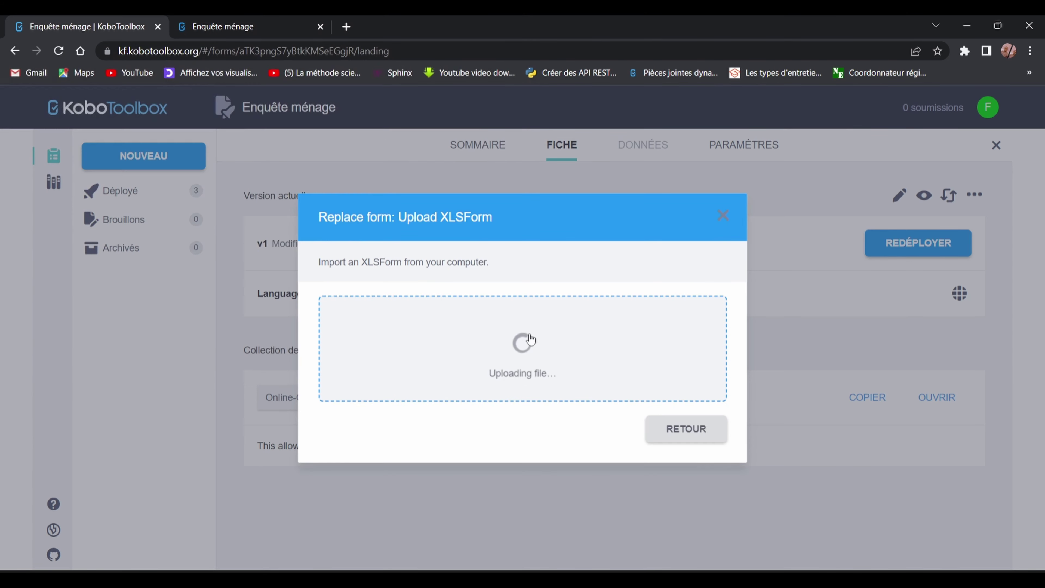
click(892, 293)
click(561, 265)
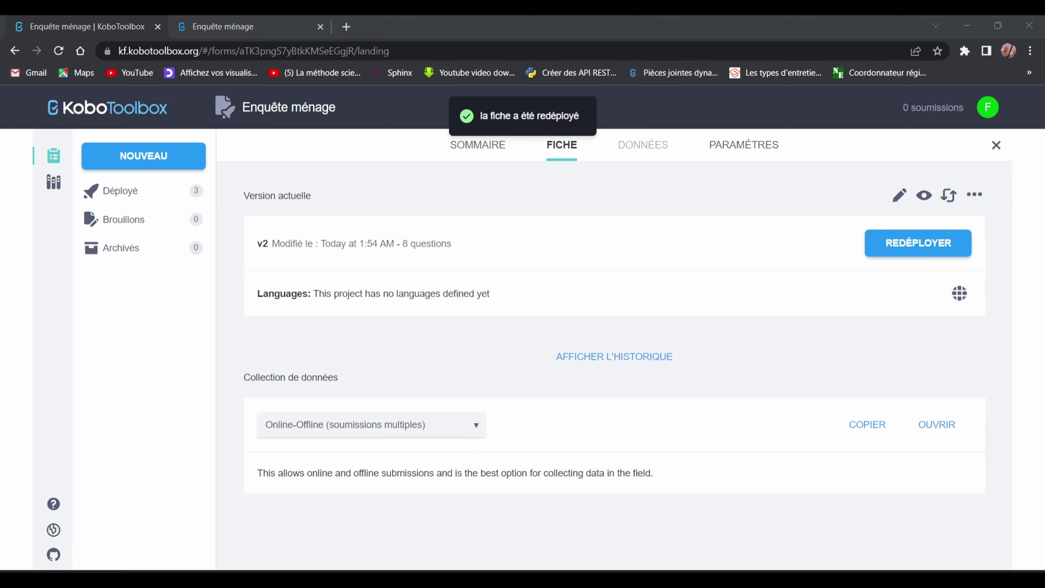
- Switch to NoxPlayer and quit the open Enquête ménage form, discarding its changes
key(alt+Tab)
click(1034, 515)
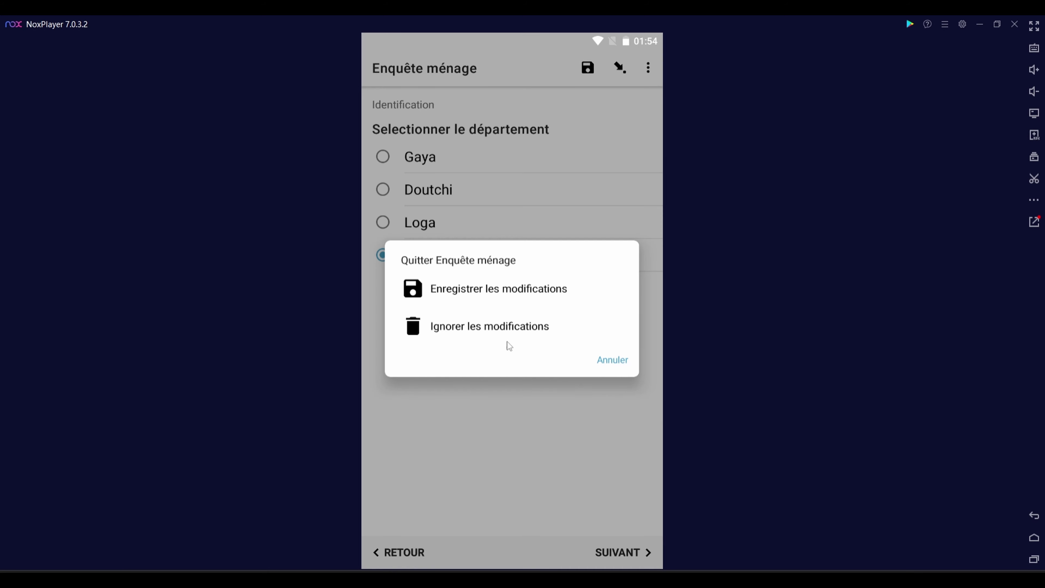
click(482, 331)
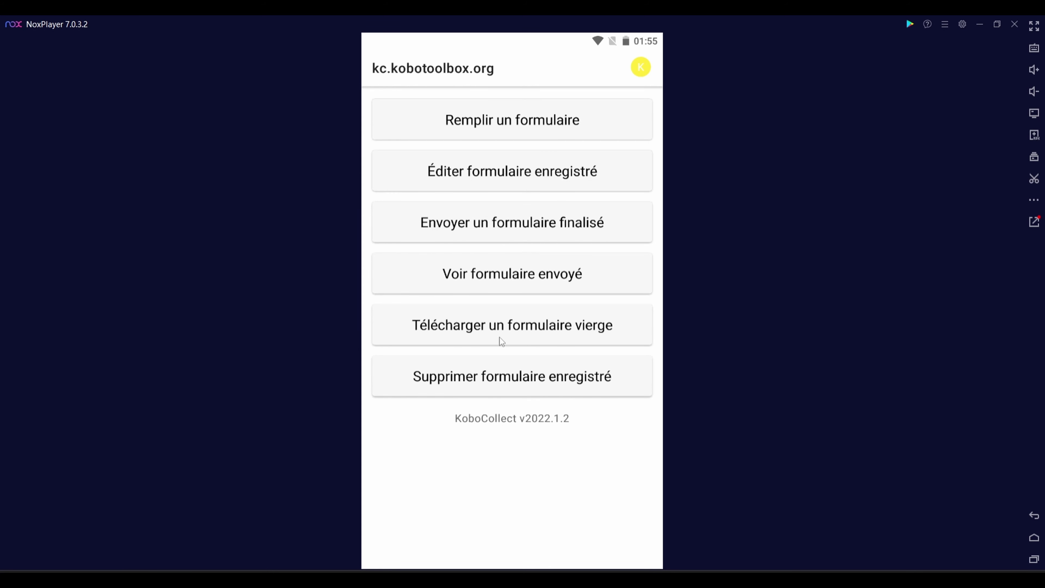
- Download only the updated Enquête ménage blank form, excluding Formulaire Sifaka, Formulaire UK and Sondage
click(480, 337)
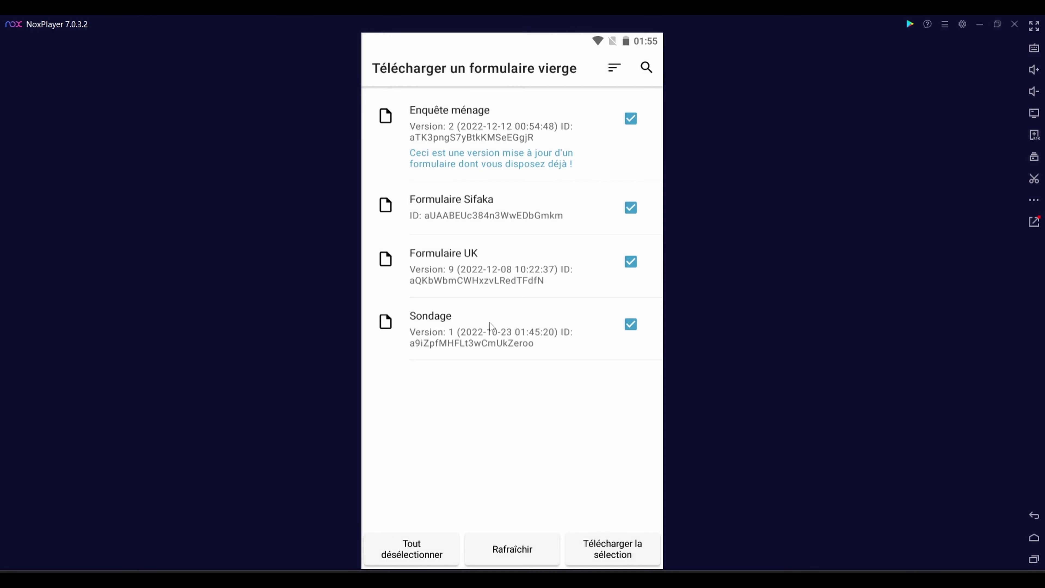
click(511, 220)
click(507, 259)
click(520, 329)
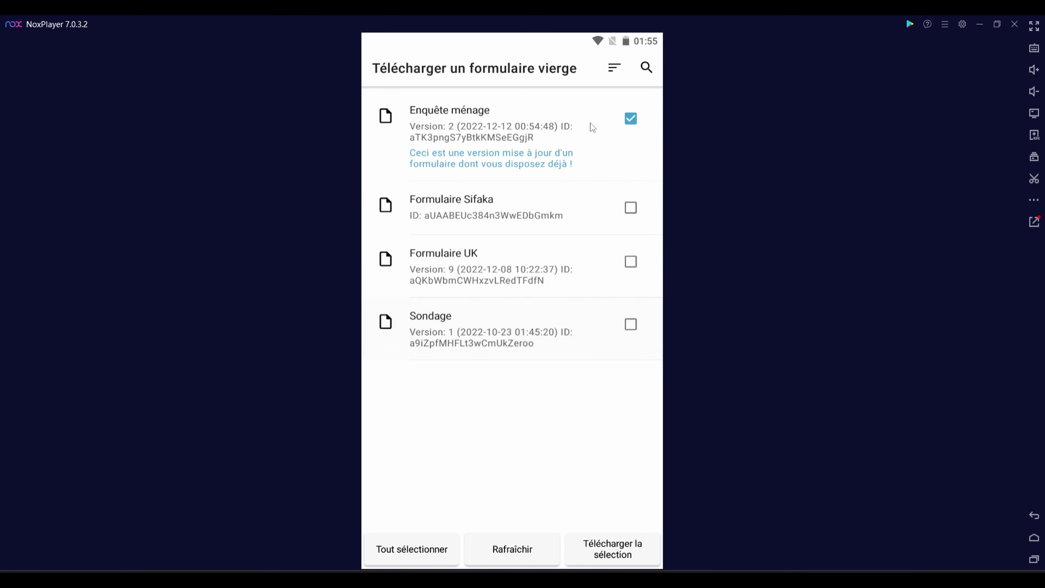
click(611, 553)
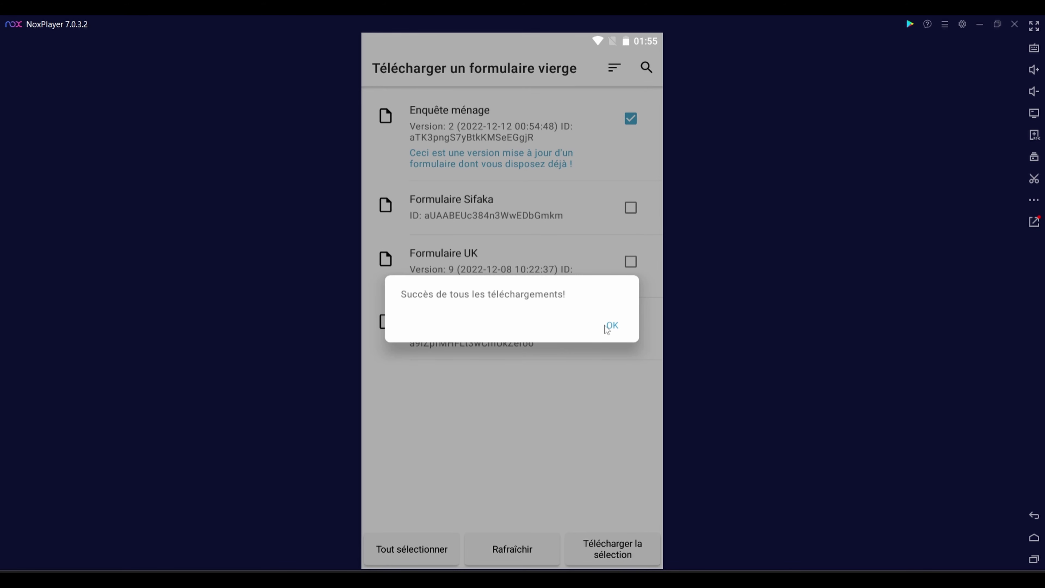
click(609, 326)
- Open Enquête ménage for filling in, page forward to the Chef de ménage group and return to Identification
click(501, 122)
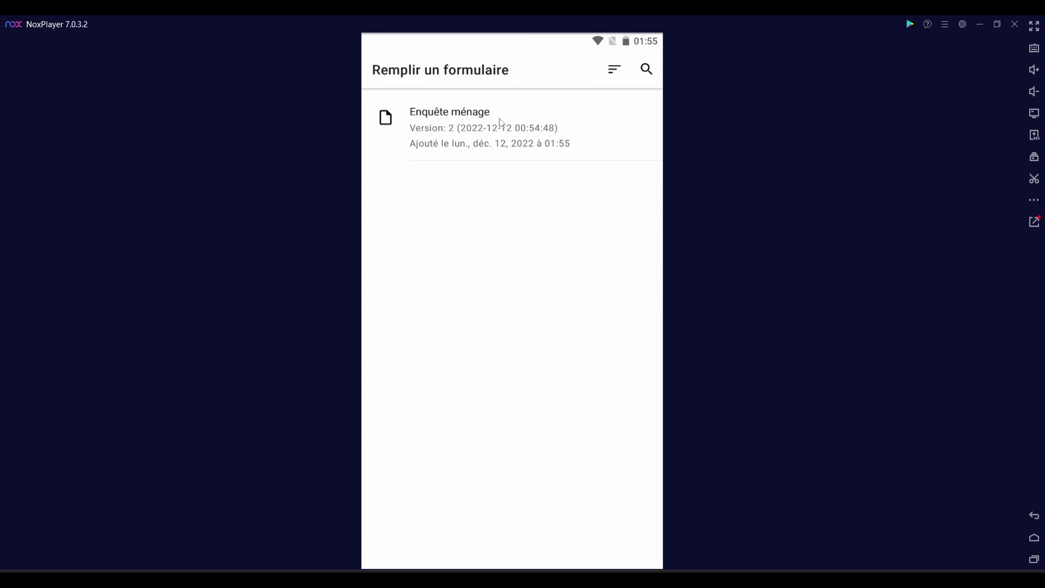
click(519, 136)
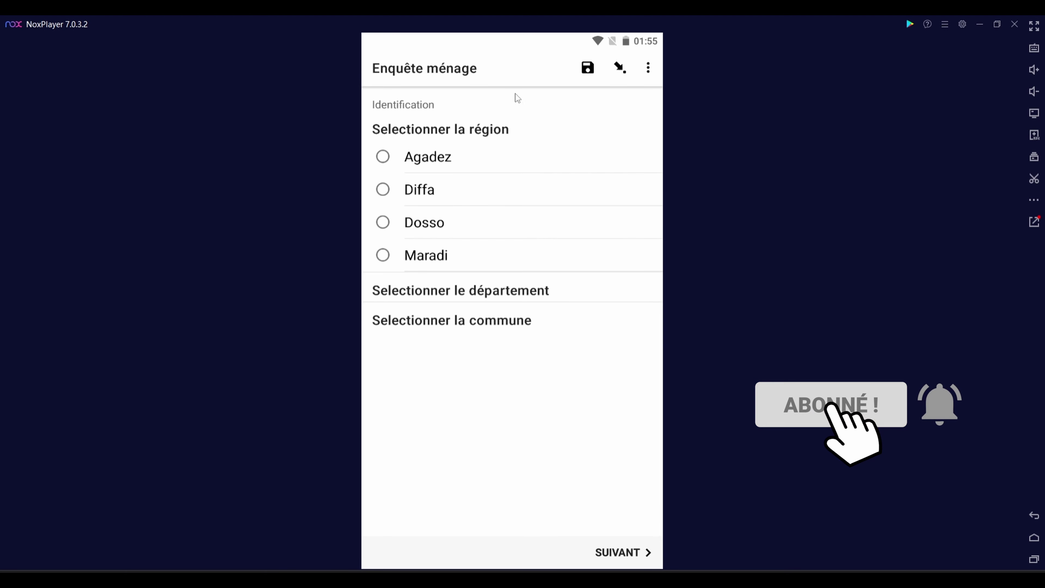
drag(607, 396, 504, 401)
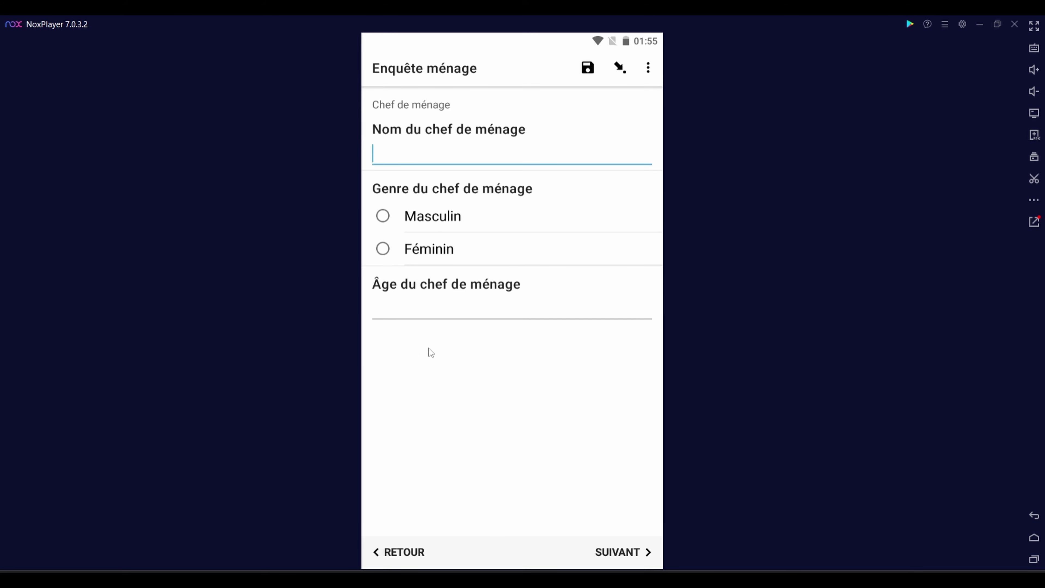
drag(426, 352, 492, 356)
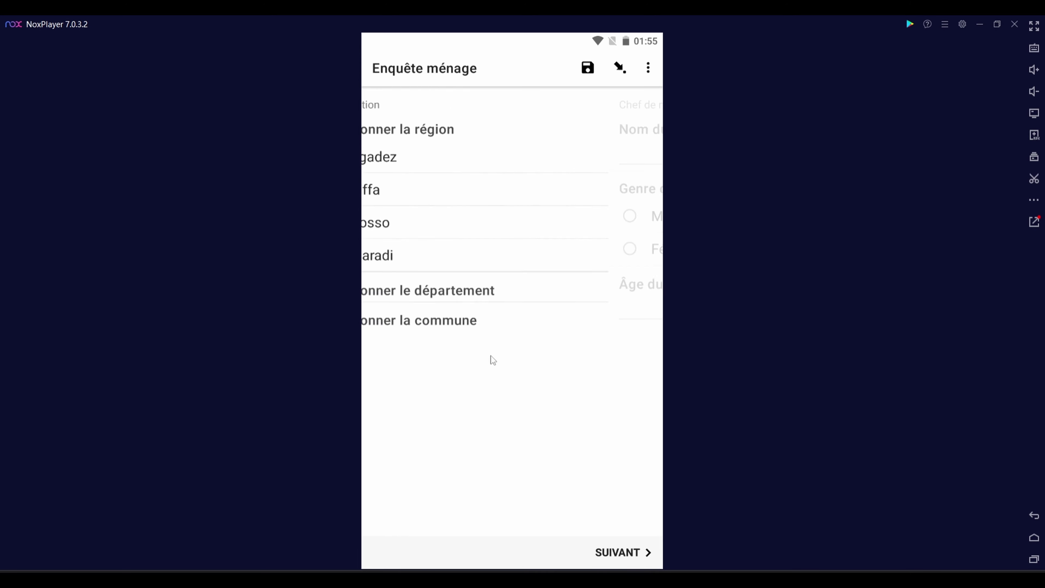
- Choose region Agadez, try departments Bilma, Tchiro and Ingal, and settle on department Arlit with commune Arlit 2
click(424, 164)
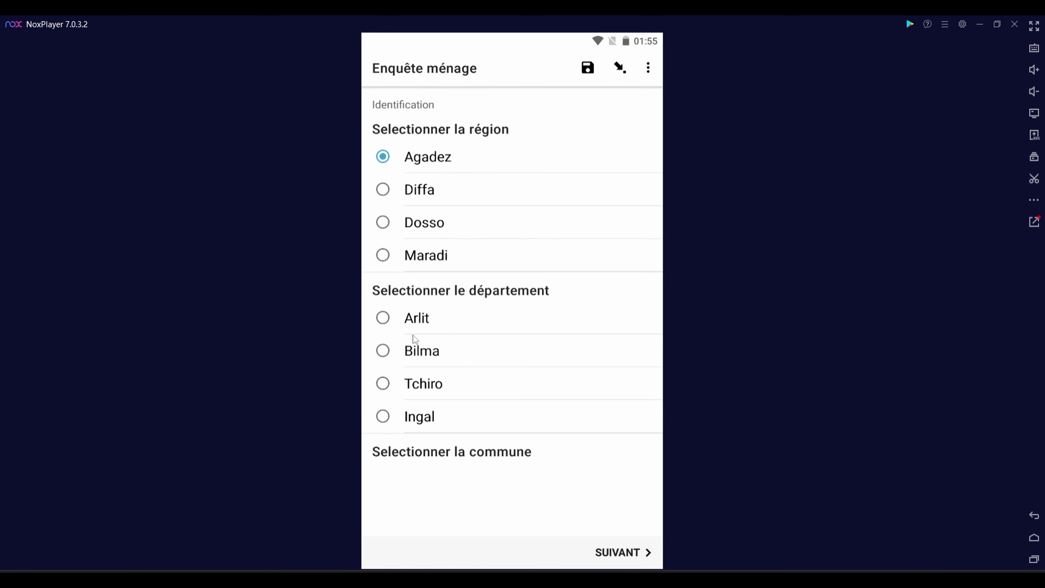
click(415, 352)
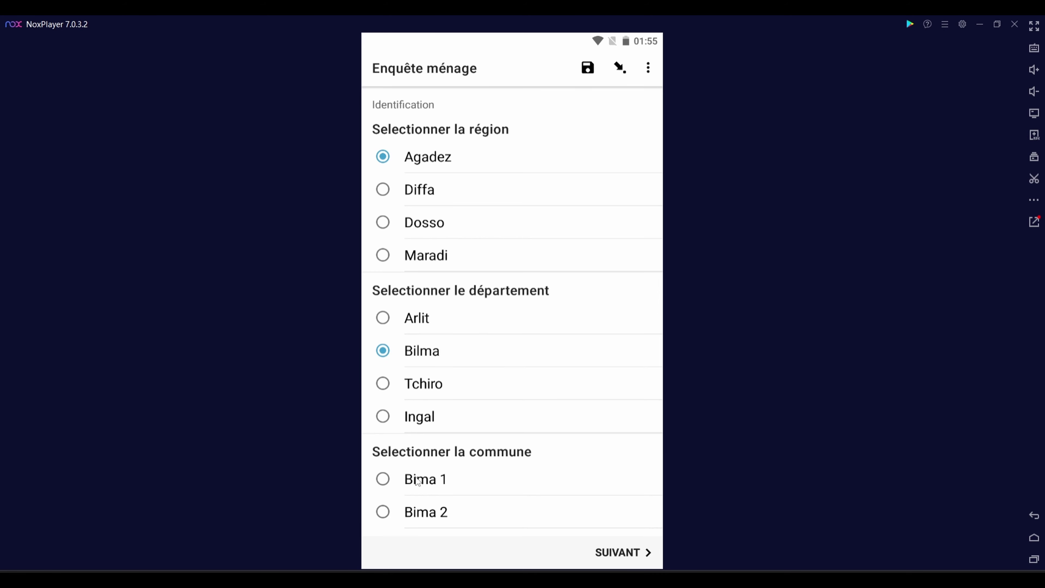
click(430, 392)
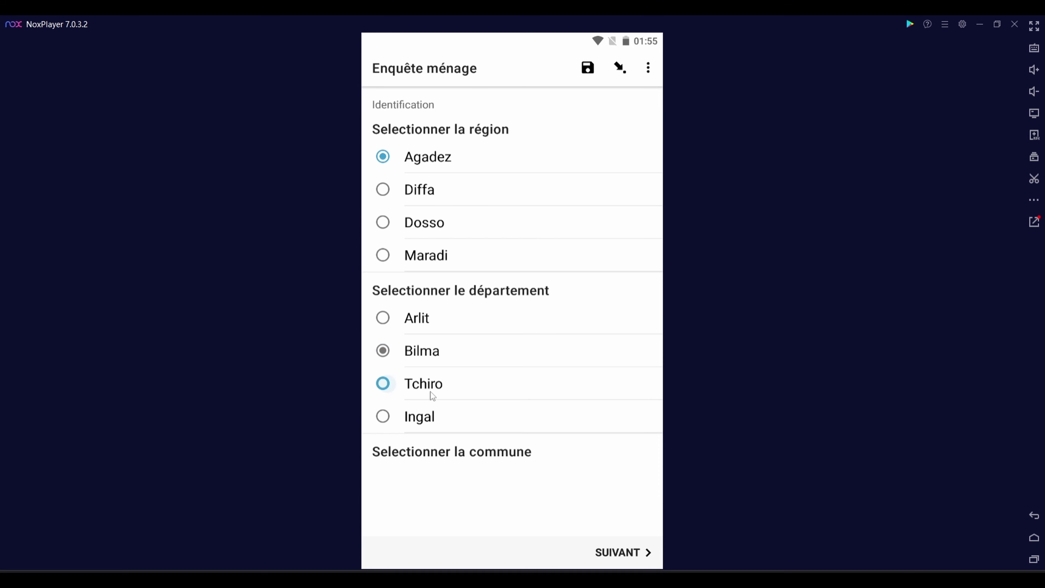
click(416, 418)
click(420, 322)
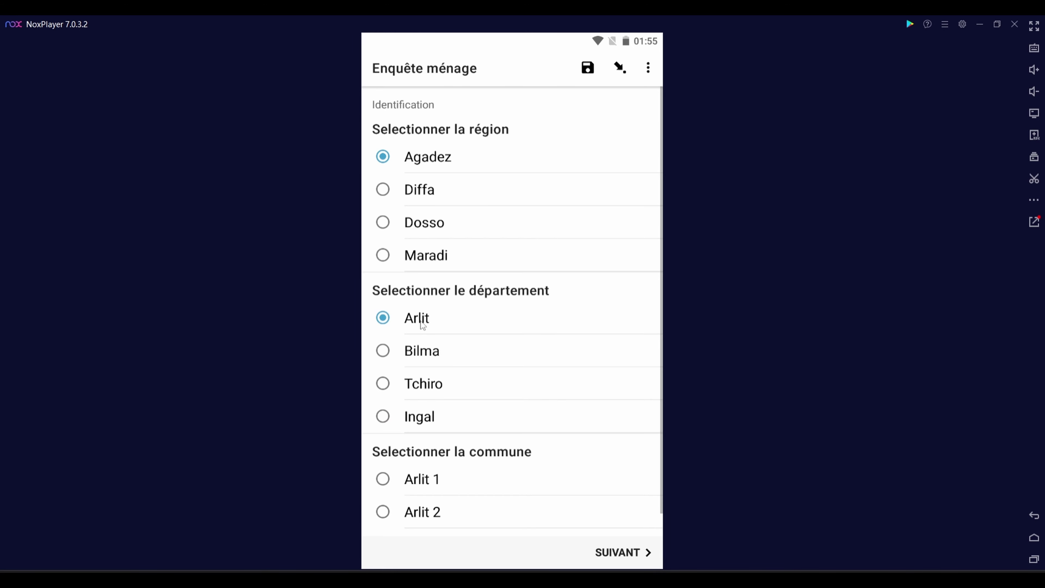
click(424, 497)
click(423, 518)
- Fill in the Chef de ménage page with the household head's name, gender Masculin and age 23, and check the form's end page
drag(623, 380, 474, 352)
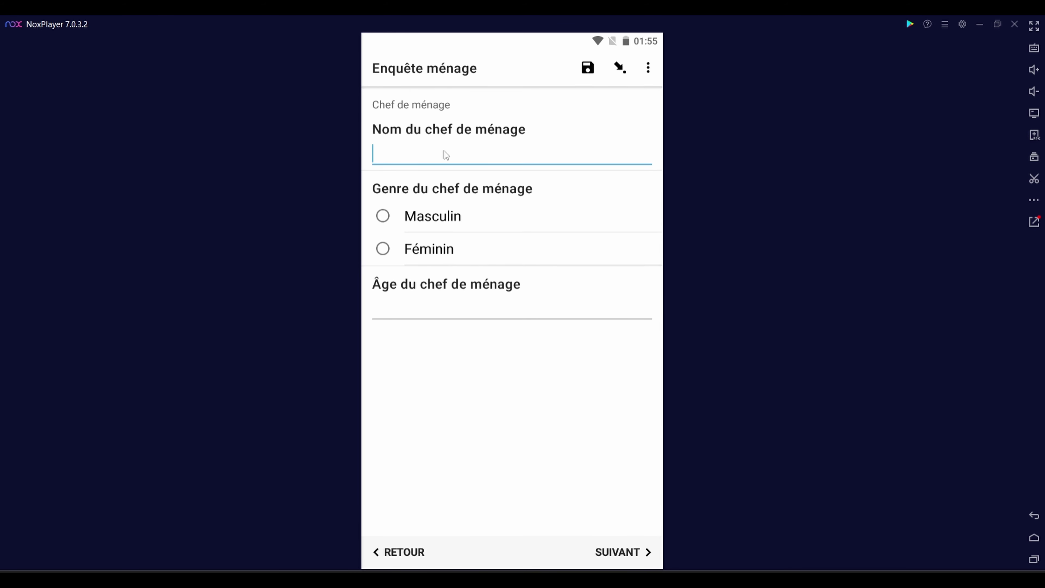
text(Is)
text(sa)
click(444, 218)
click(432, 304)
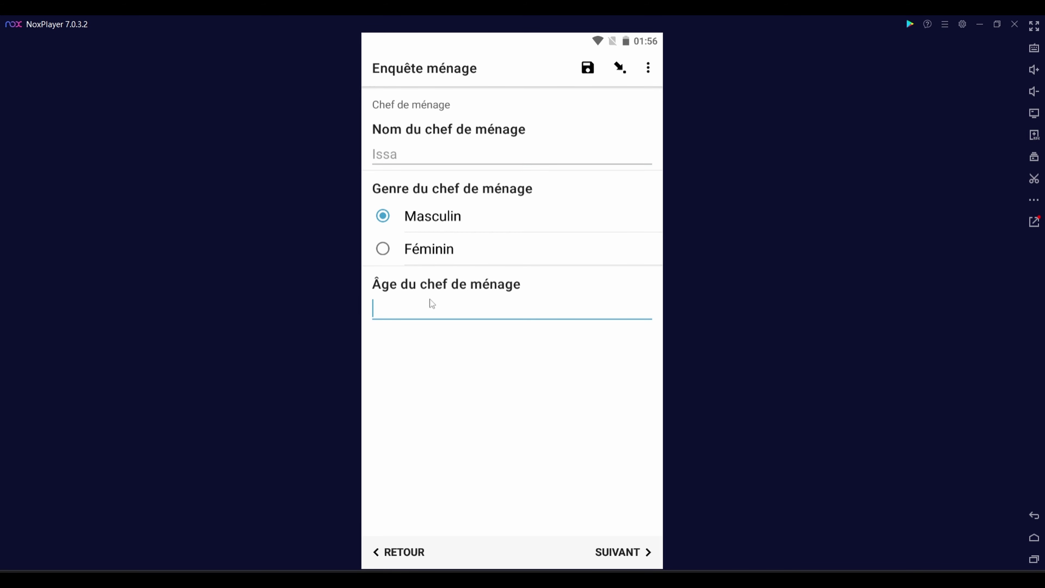
text(23)
drag(575, 355, 544, 365)
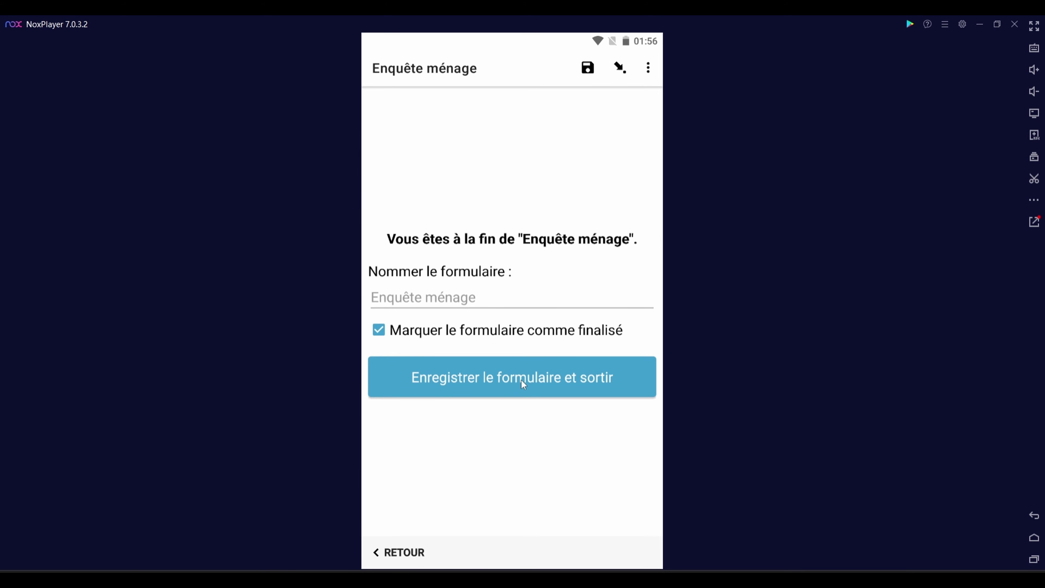
drag(437, 451, 473, 427)
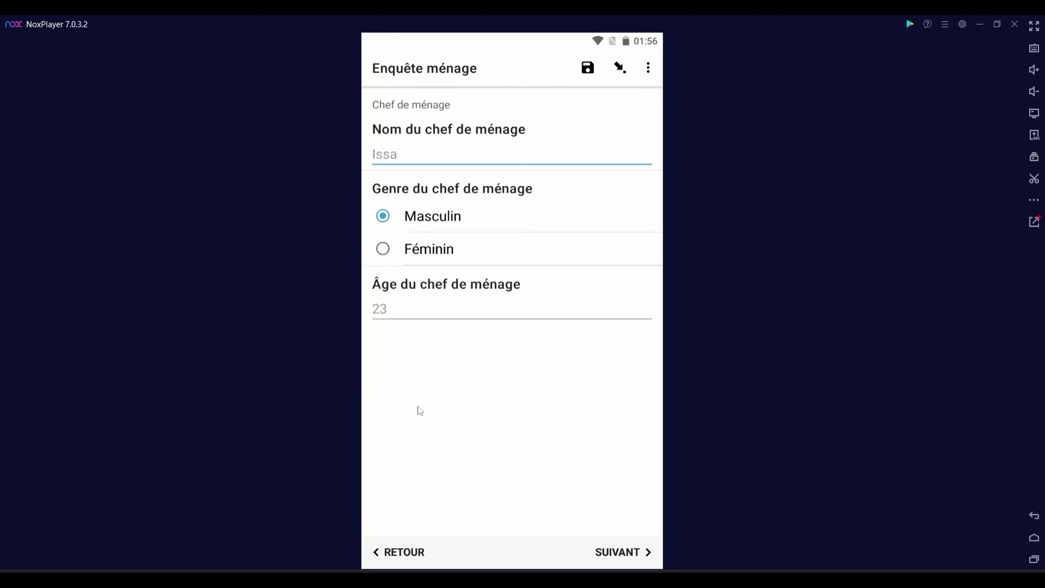
- Page back to Identification and forward through Chef de ménage to the end, and save the form as finalized
drag(418, 406, 499, 390)
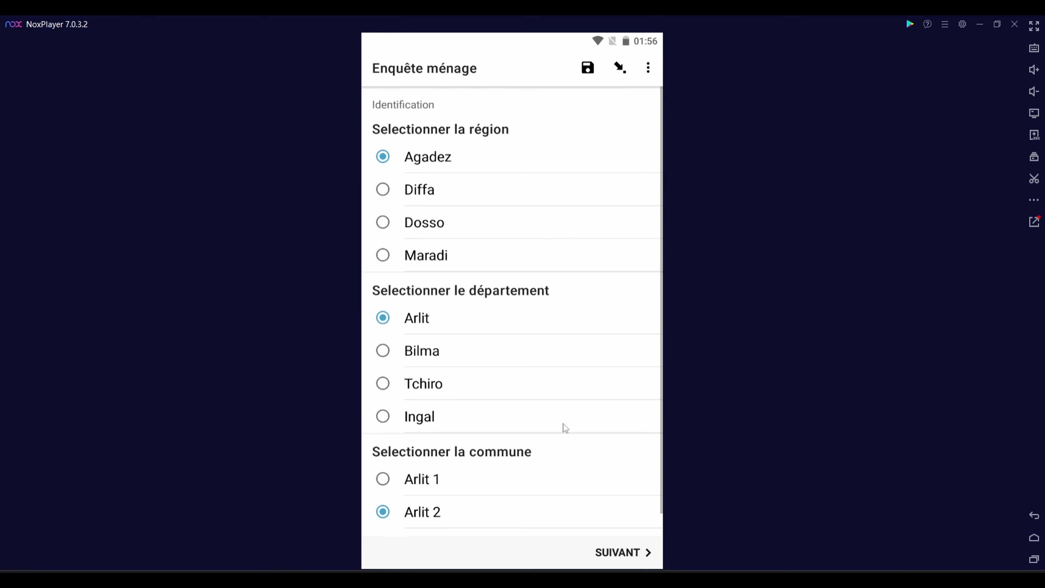
drag(579, 400, 458, 392)
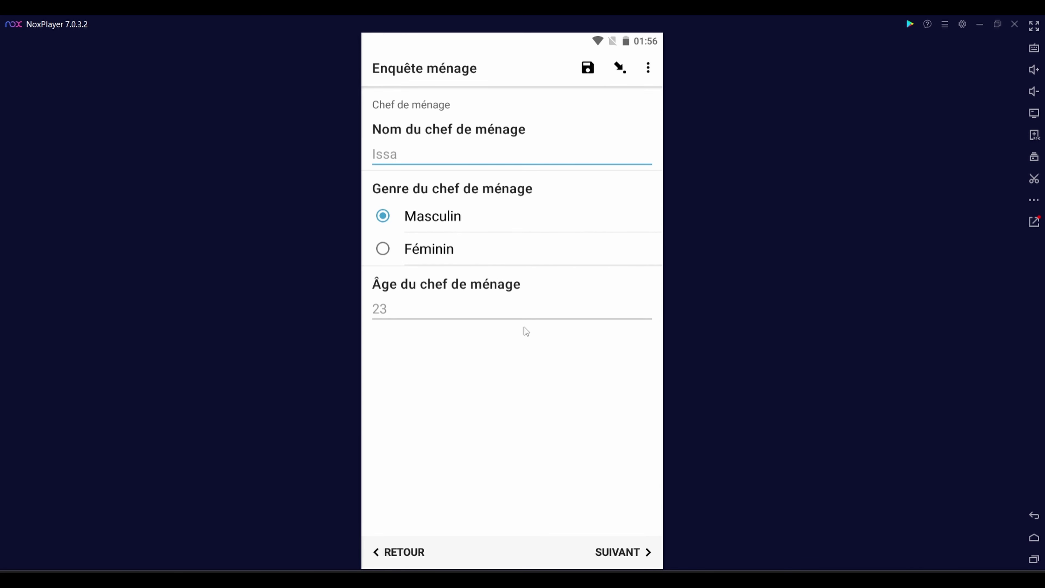
drag(604, 490, 451, 315)
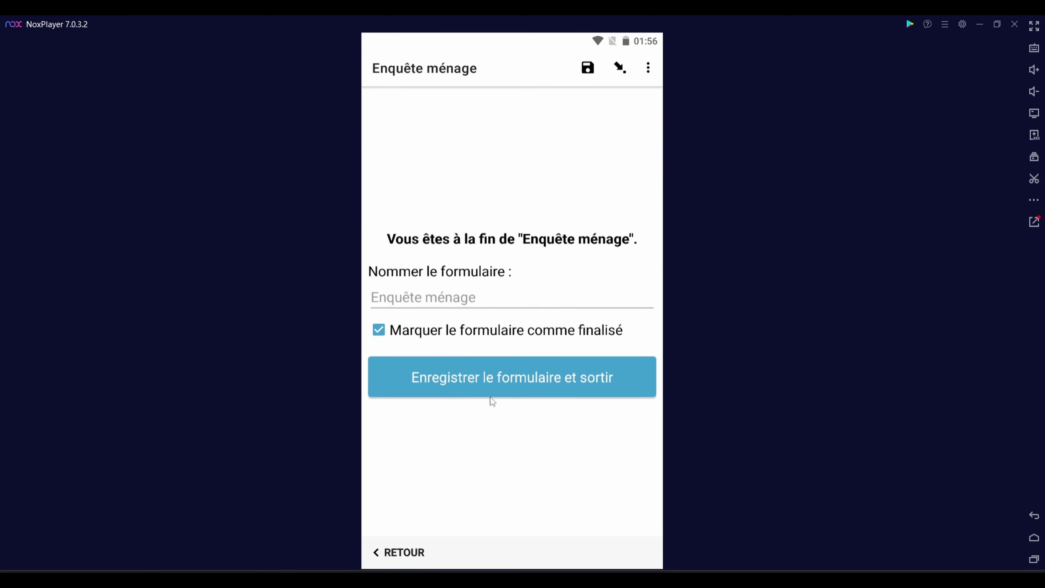
click(497, 388)
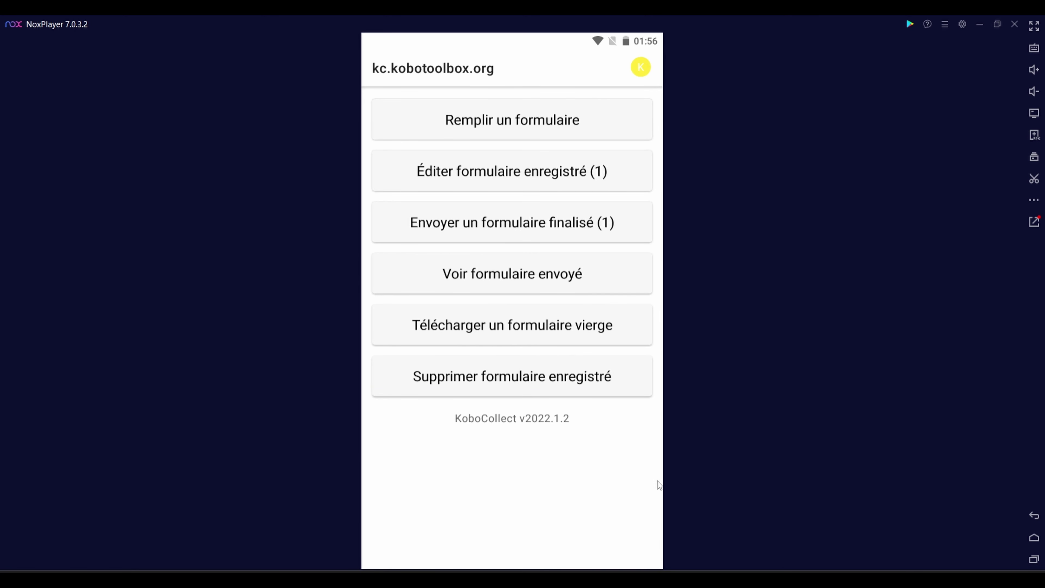
- Switch to the Enquête ménage web form in Chrome, discard its unsaved record and reload until the updated version is loaded
key(alt+Tab)
click(245, 26)
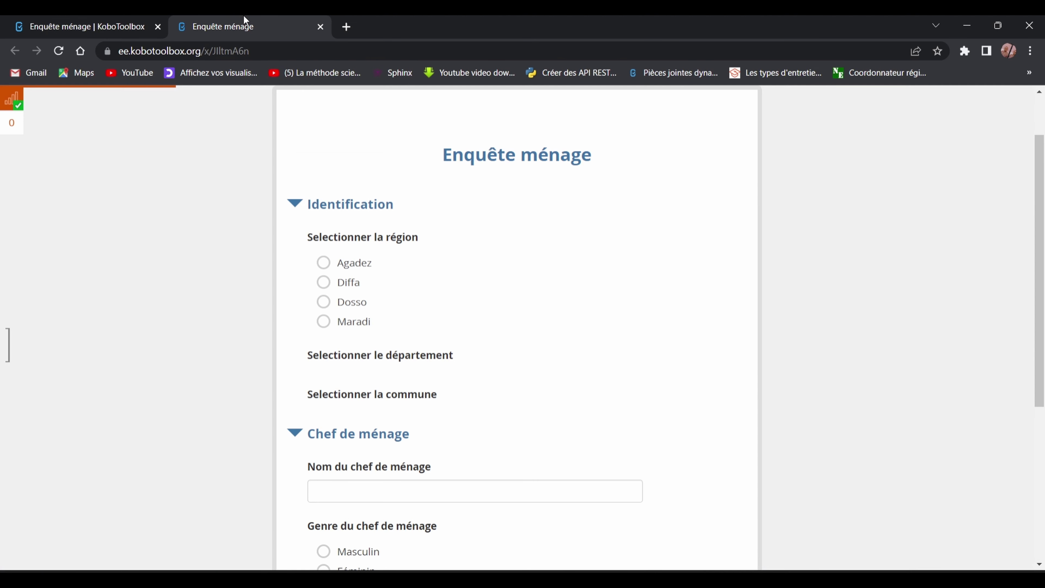
scroll(320, 304, up, 2)
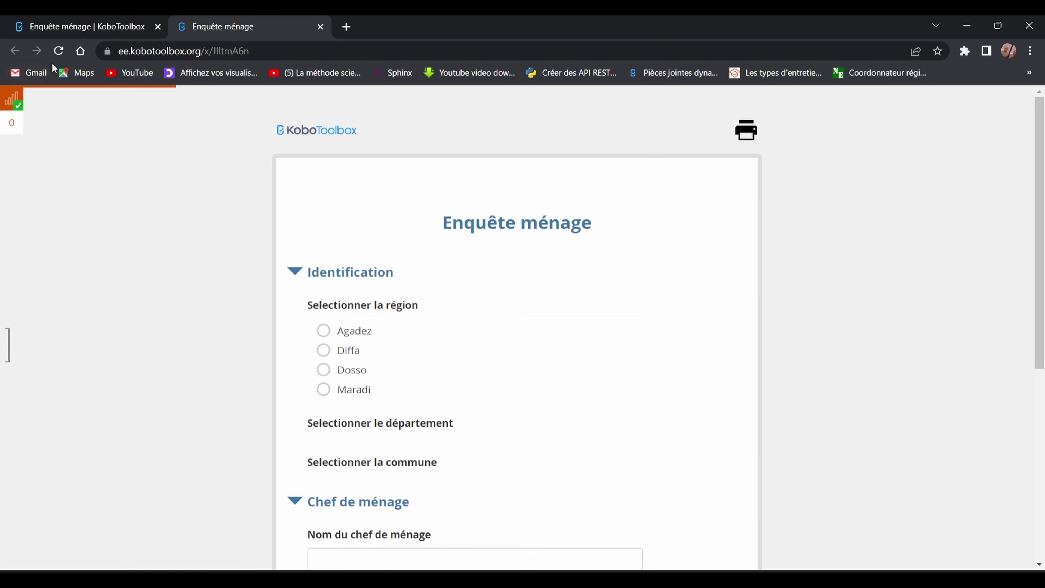
click(60, 50)
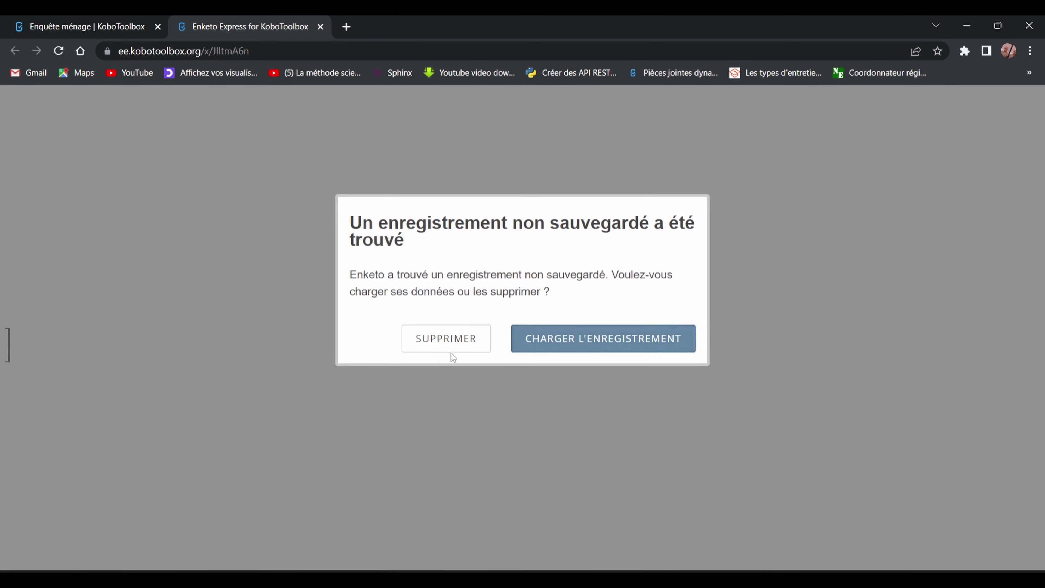
click(449, 339)
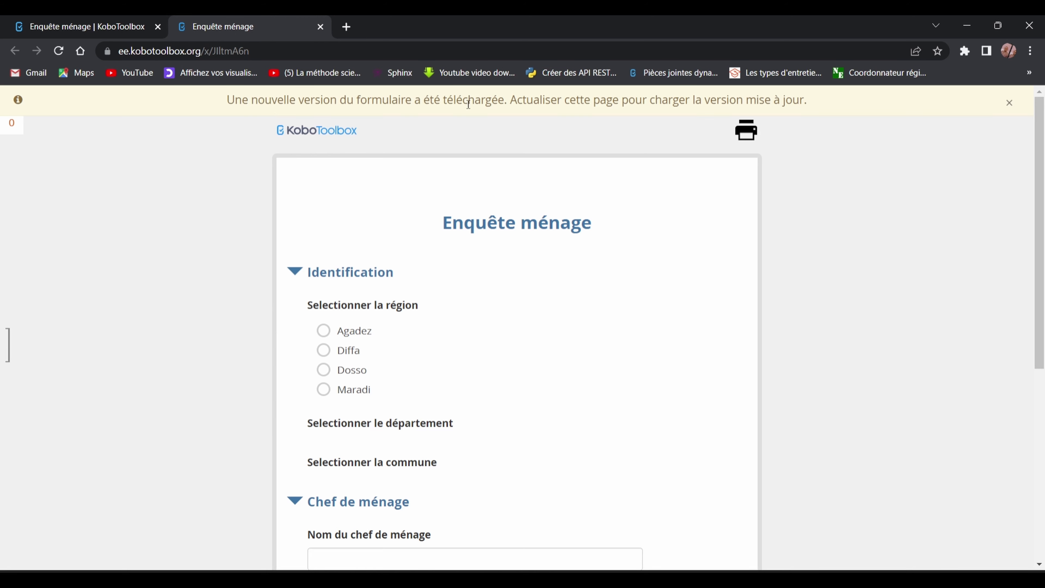
click(58, 50)
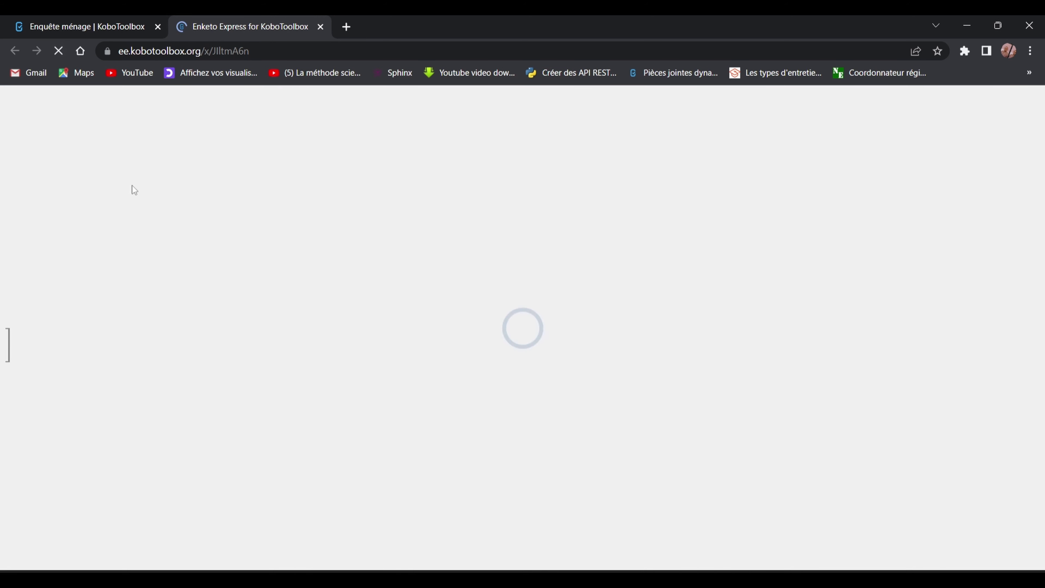
- Examine how the Identification and Chef de ménage groups are laid out in the web form
scroll(154, 264, down, 3)
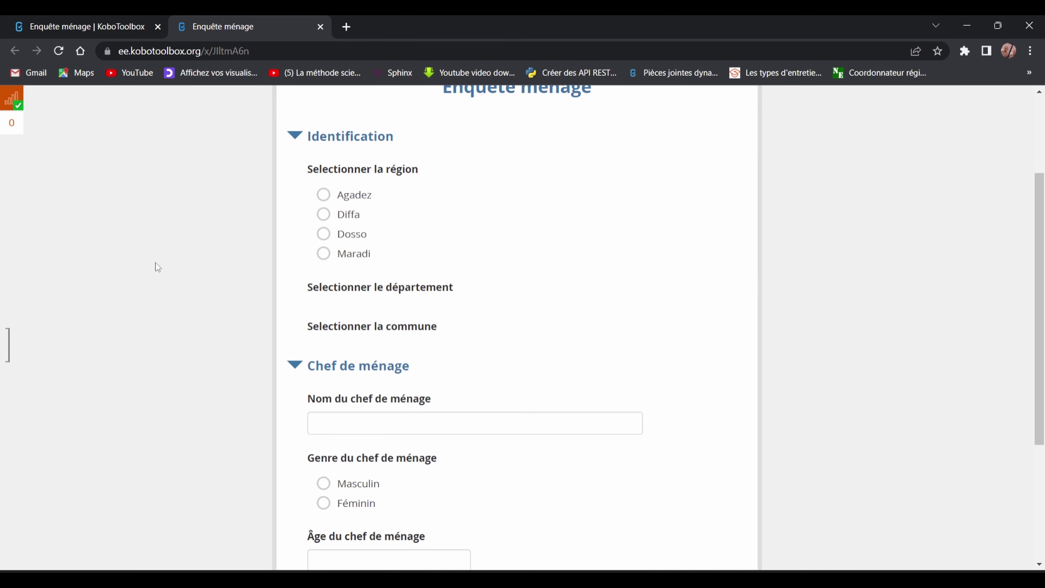
scroll(218, 267, up, 2)
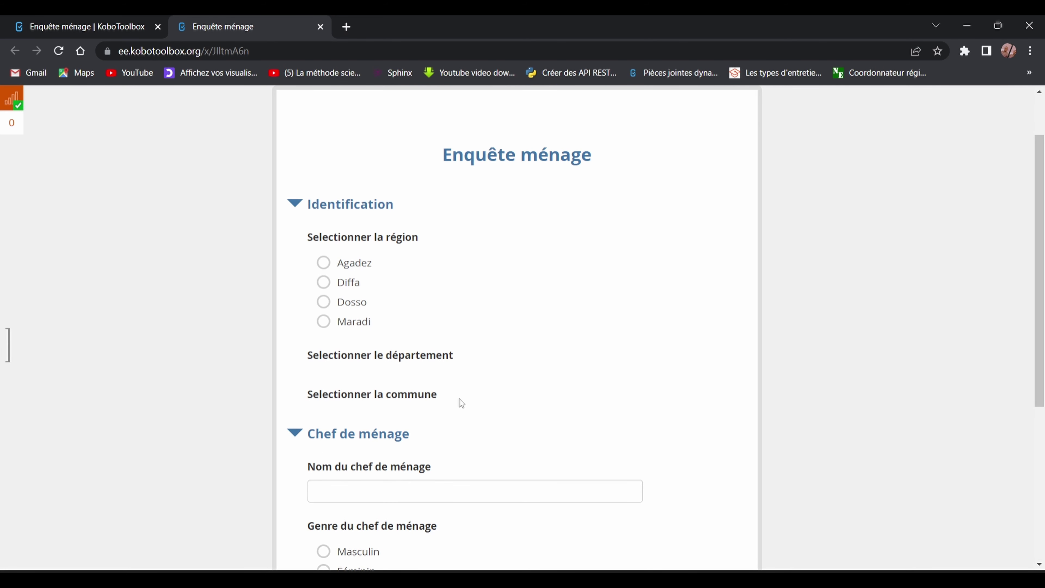
scroll(441, 377, down, 3)
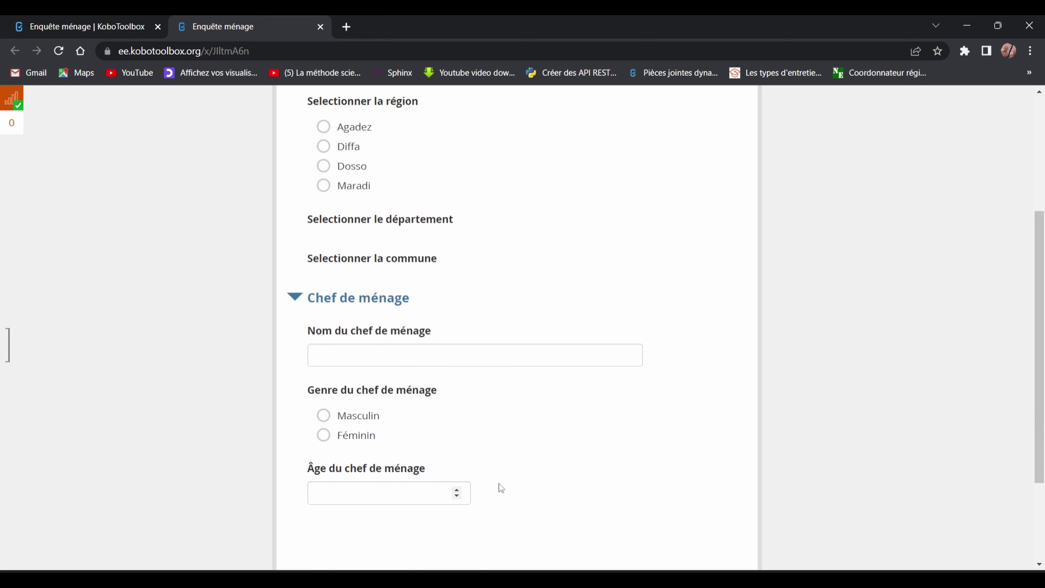
- Open a blank Enquête ménage in KoboCollect and compare its group pages with the field-list appearance cells in the Excel survey sheet
key(alt+Tab)
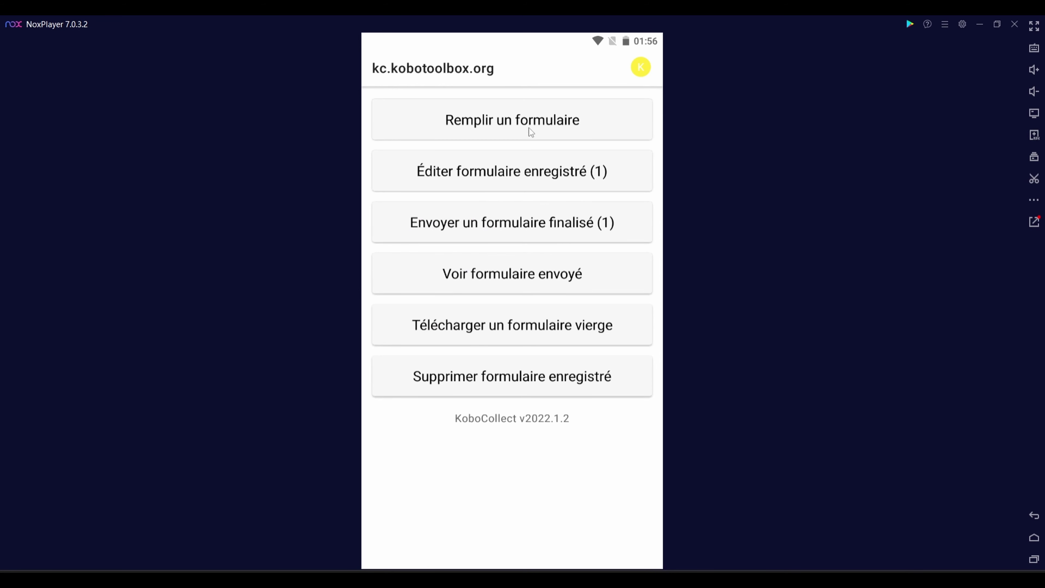
click(522, 119)
click(509, 124)
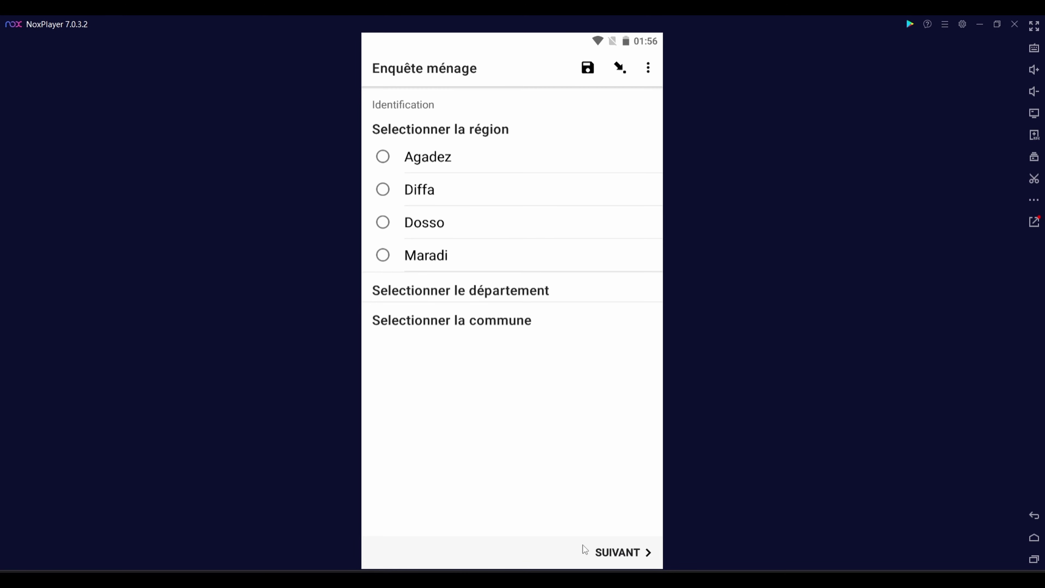
key(alt+Tab)
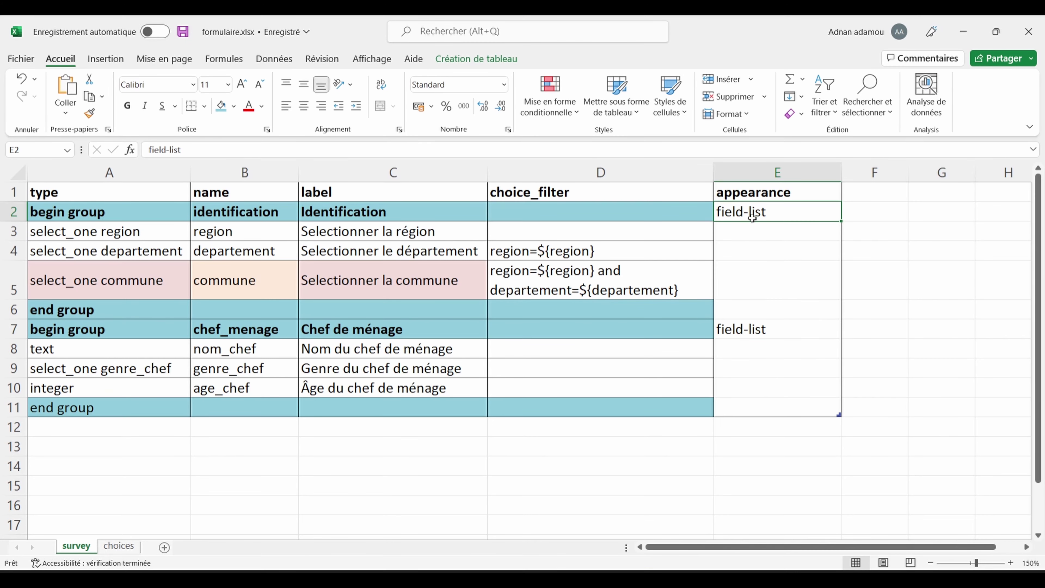
click(747, 337)
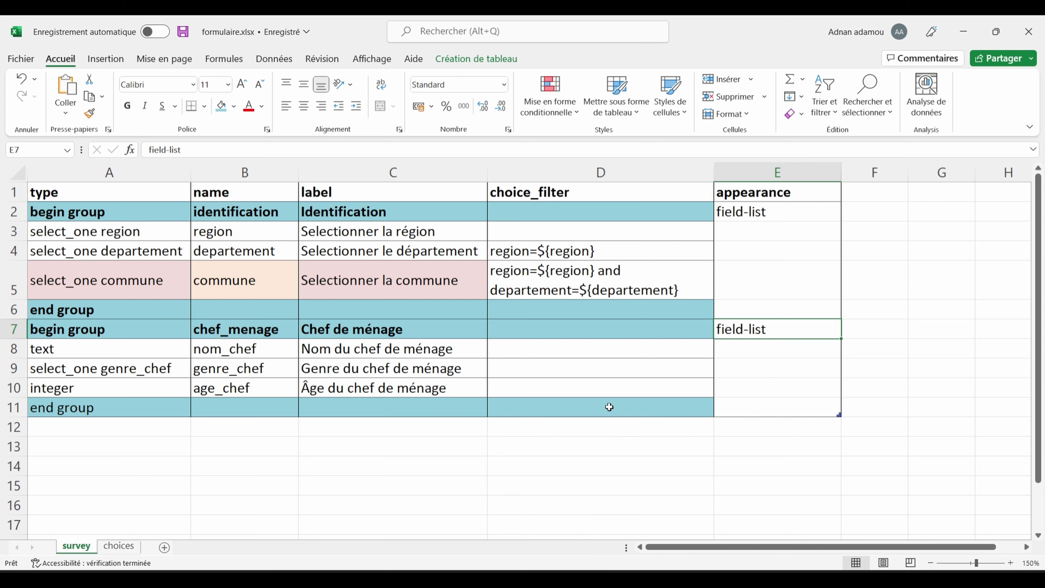
key(alt+Tab)
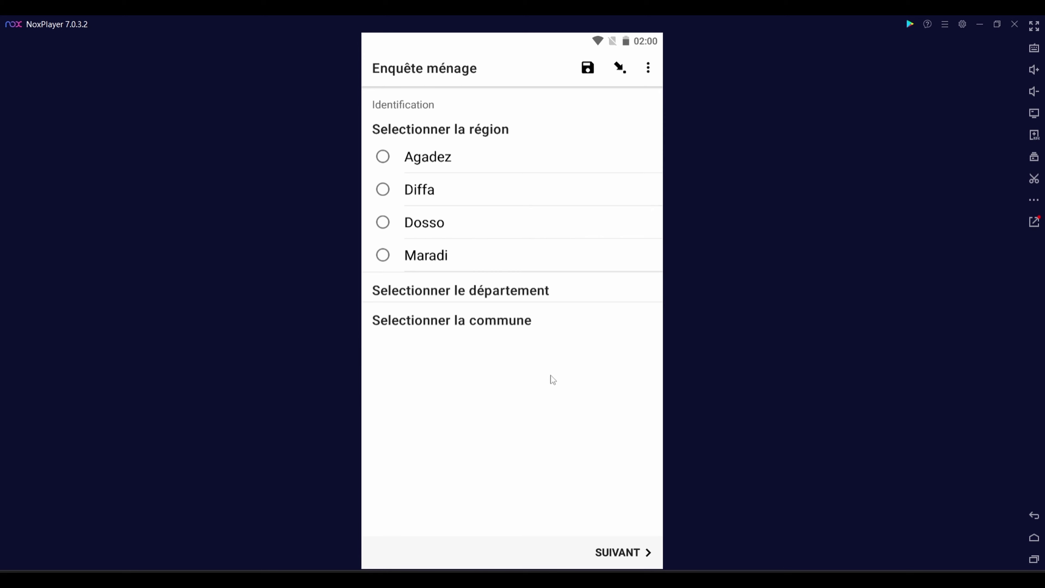
drag(630, 379, 485, 383)
- Switch to formulaire.xlsx in Excel and enter likert as the appearance of the region question in E3
key(alt+Tab)
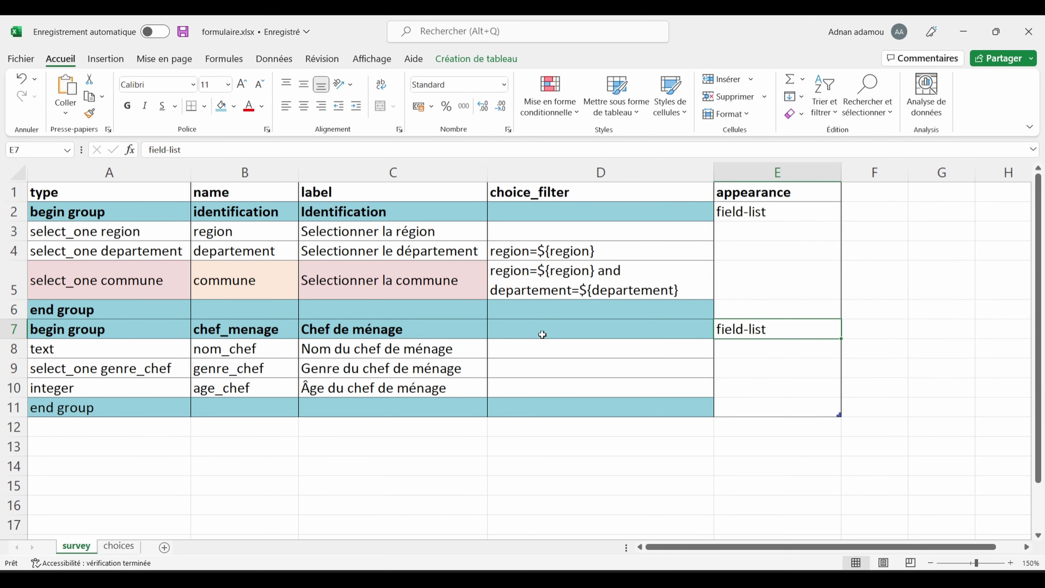
click(748, 231)
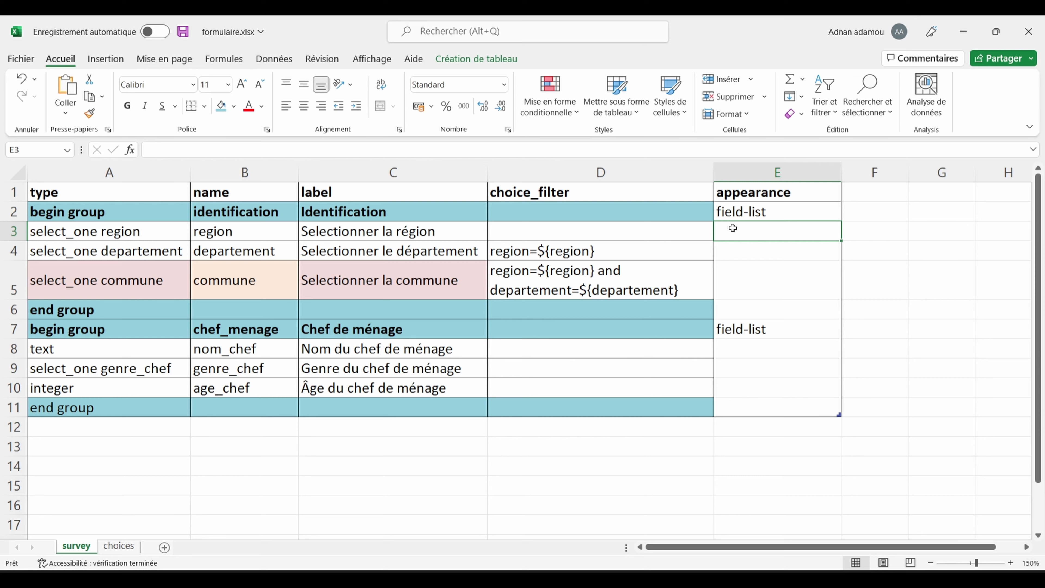
text(like)
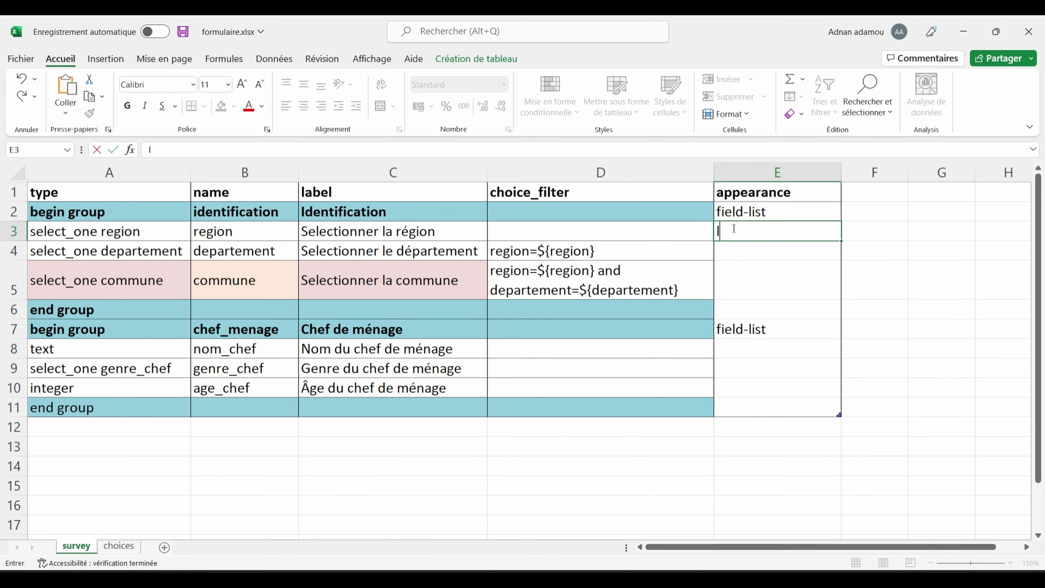
text(rt)
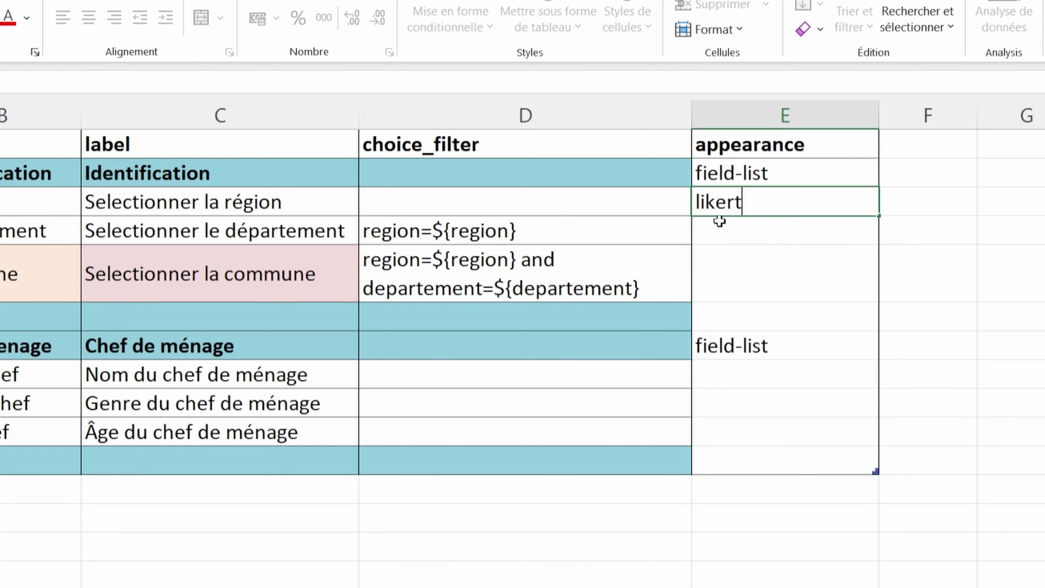
- Enter minimal as the appearance of the departement question in E4 and save formulaire.xlsx
click(729, 229)
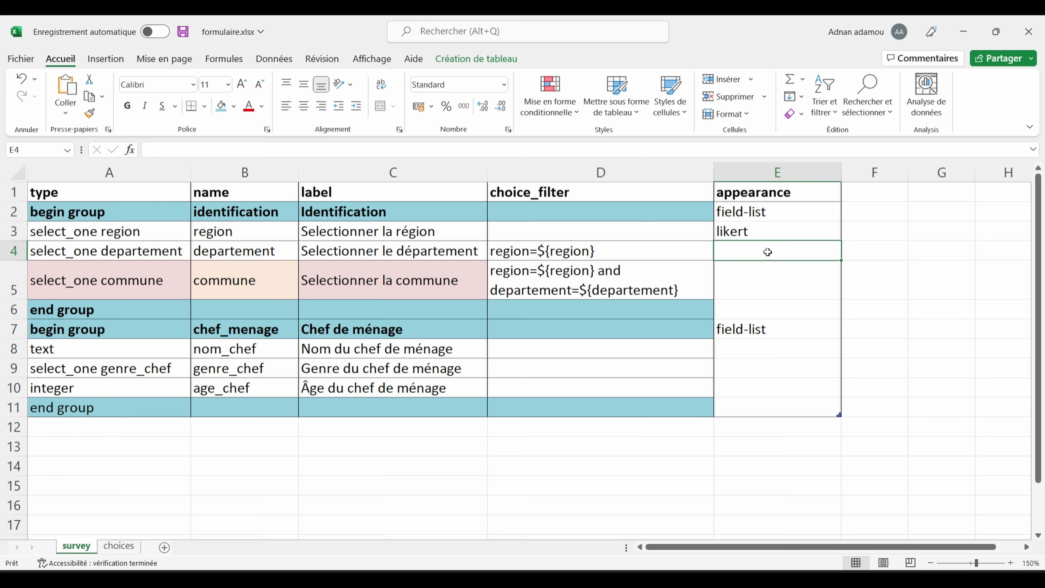
text(min)
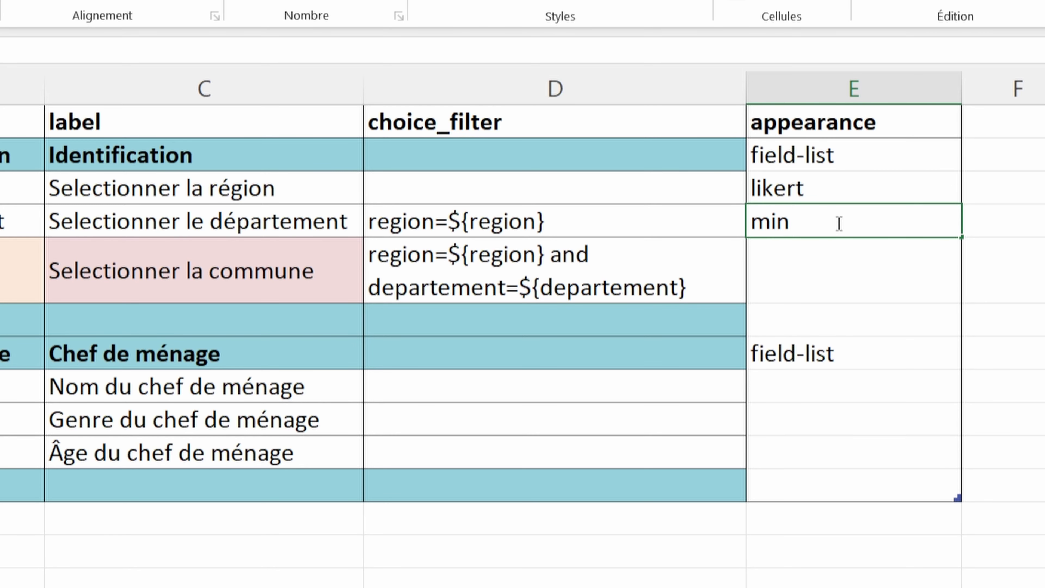
text(imal)
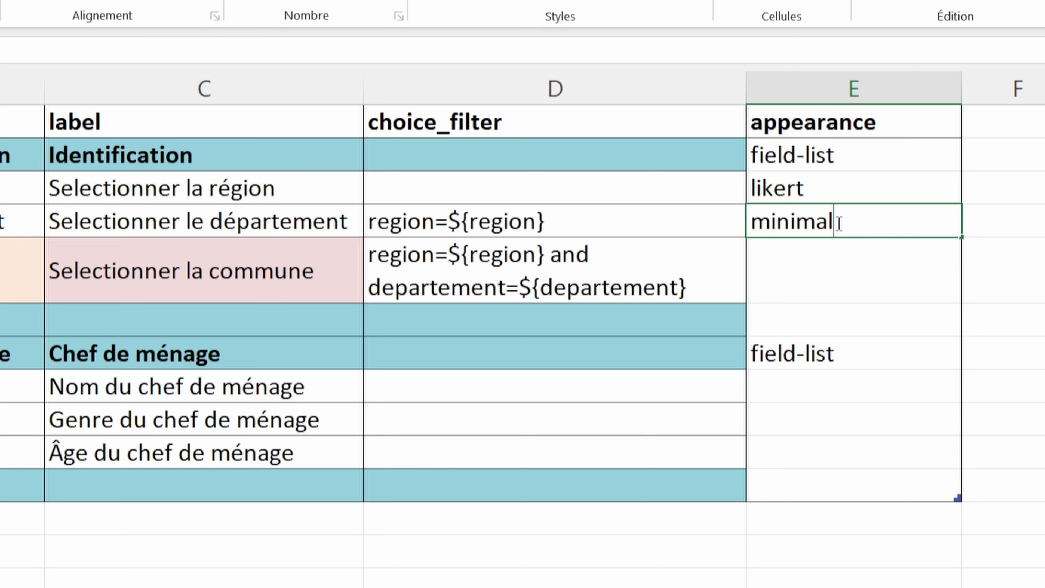
click(807, 190)
click(752, 252)
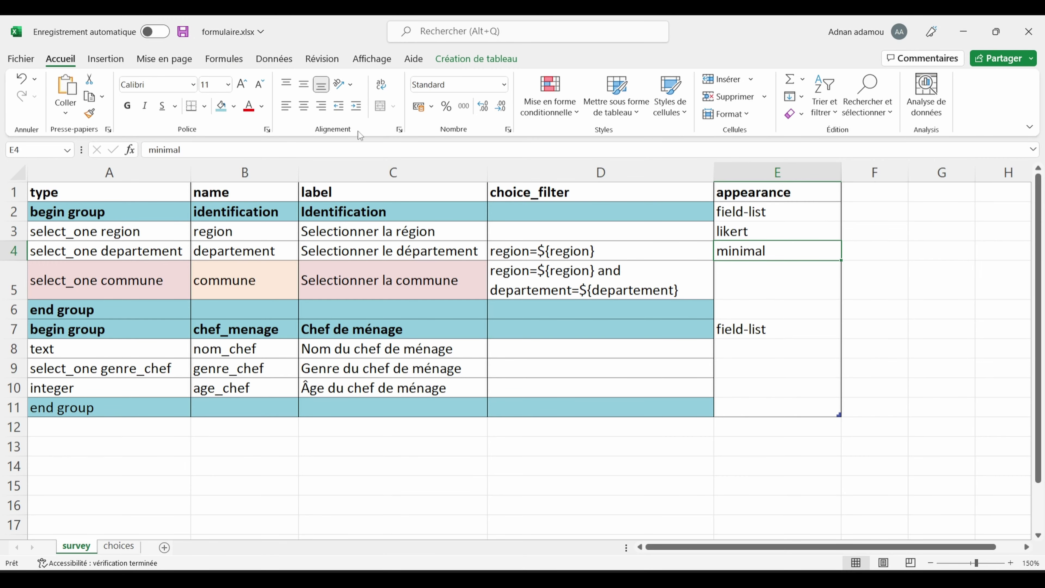
click(183, 33)
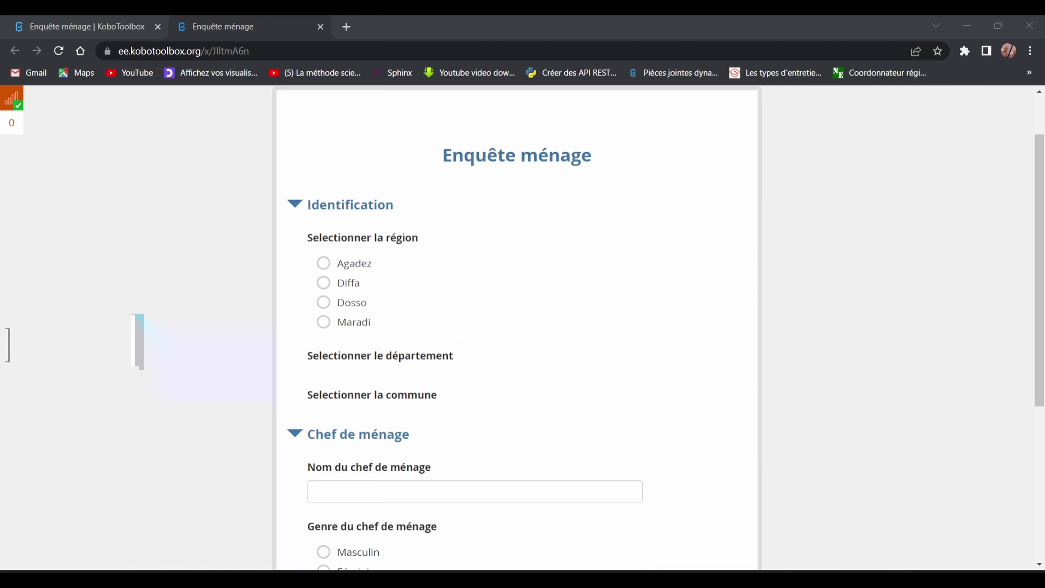
- Switch to the KoboToolbox project in Chrome, replace its form with formulaire.xlsx and redeploy it over the existing deployment
click(103, 26)
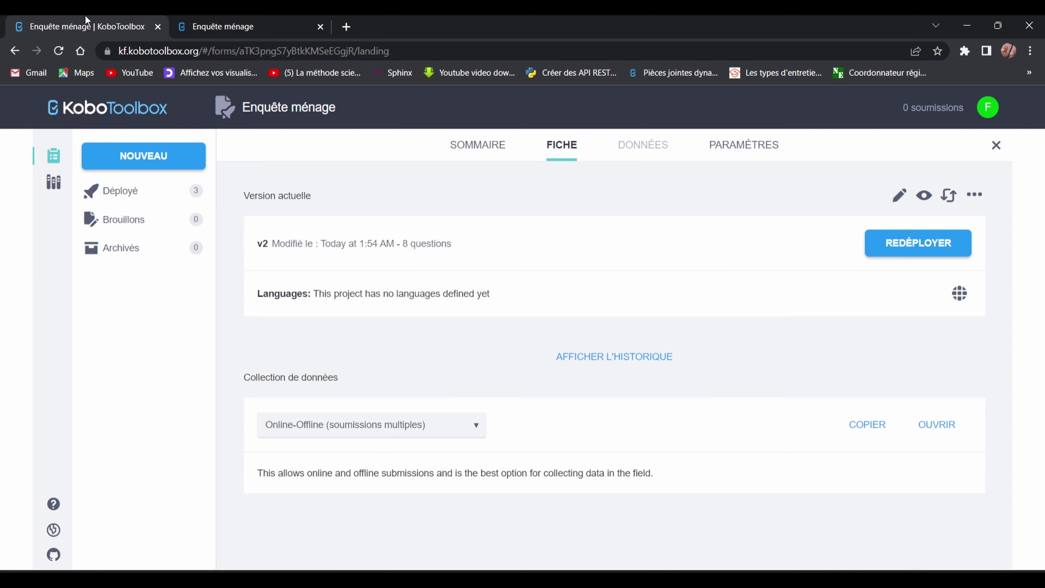
click(949, 195)
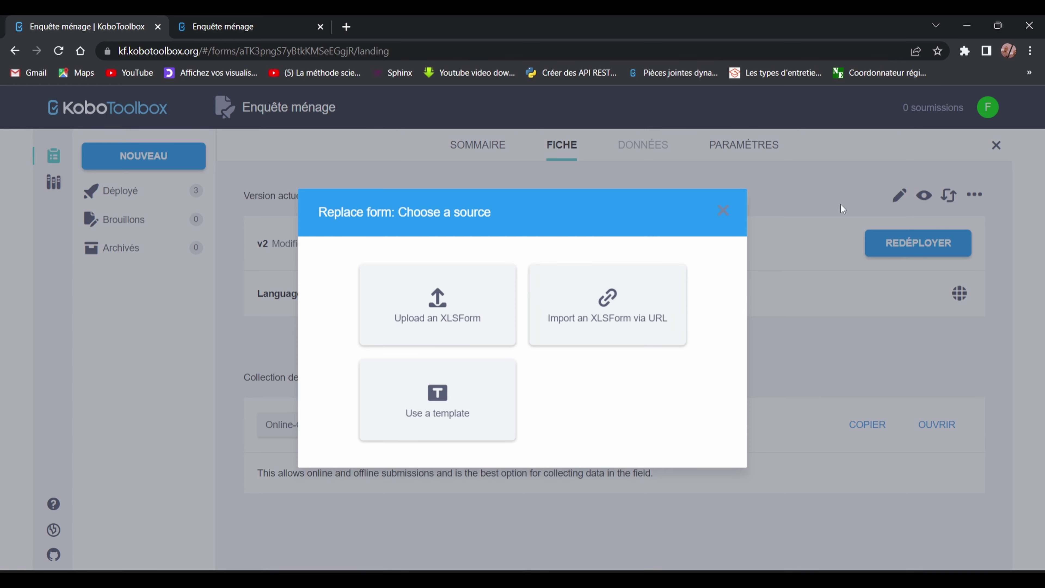
click(455, 320)
click(390, 336)
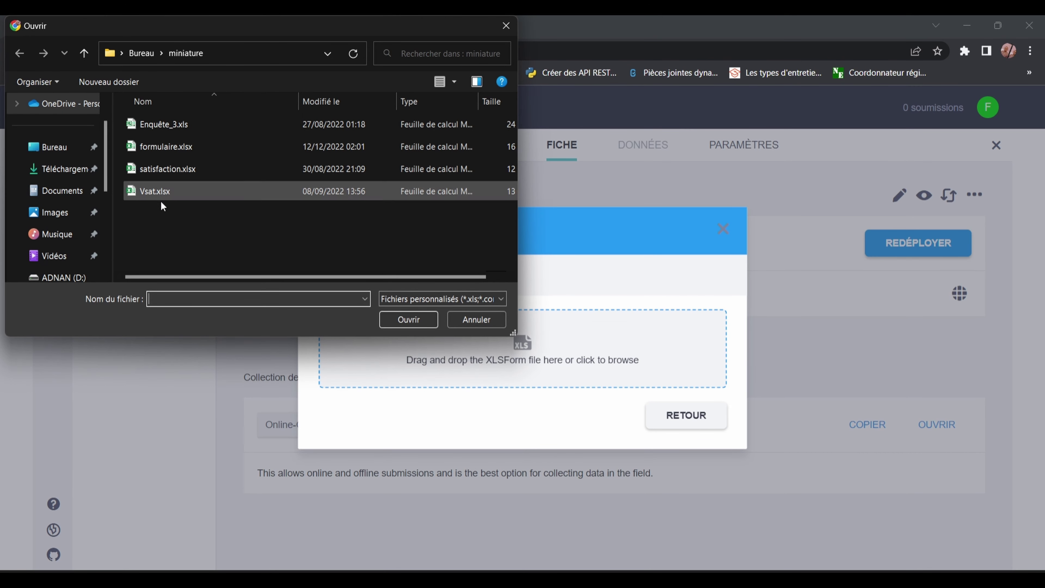
click(166, 153)
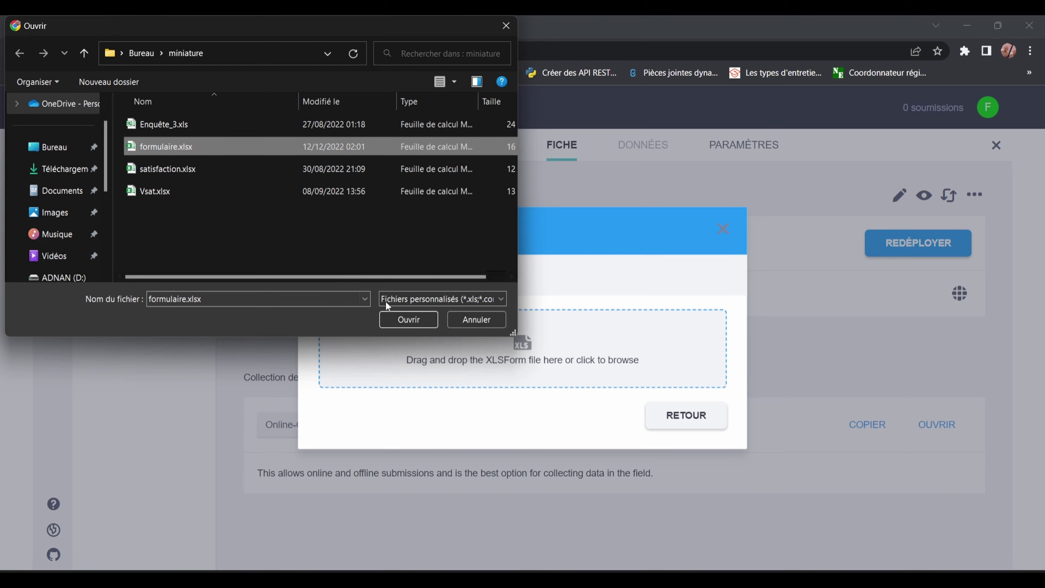
click(393, 323)
click(901, 288)
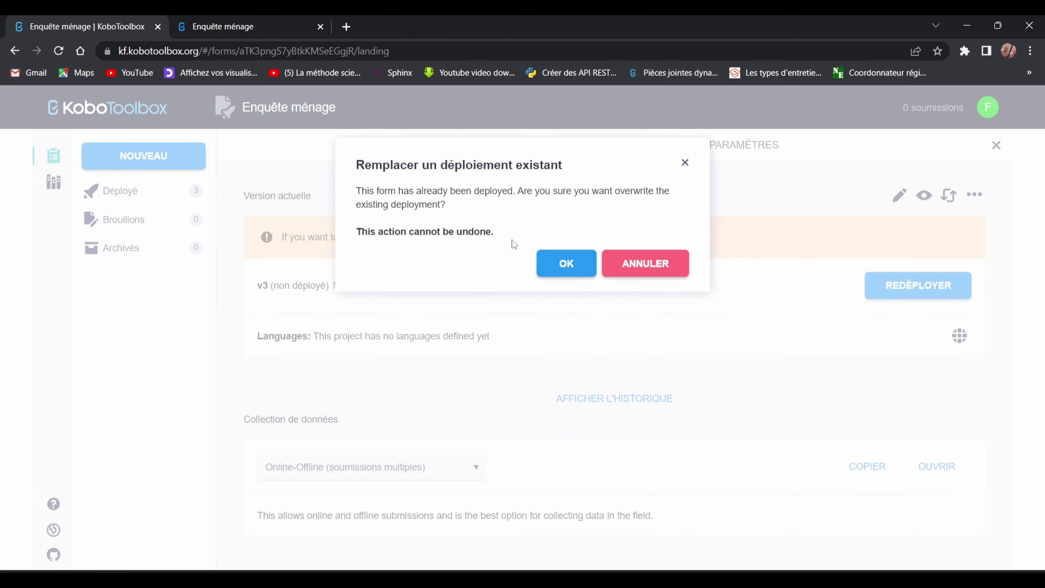
click(566, 267)
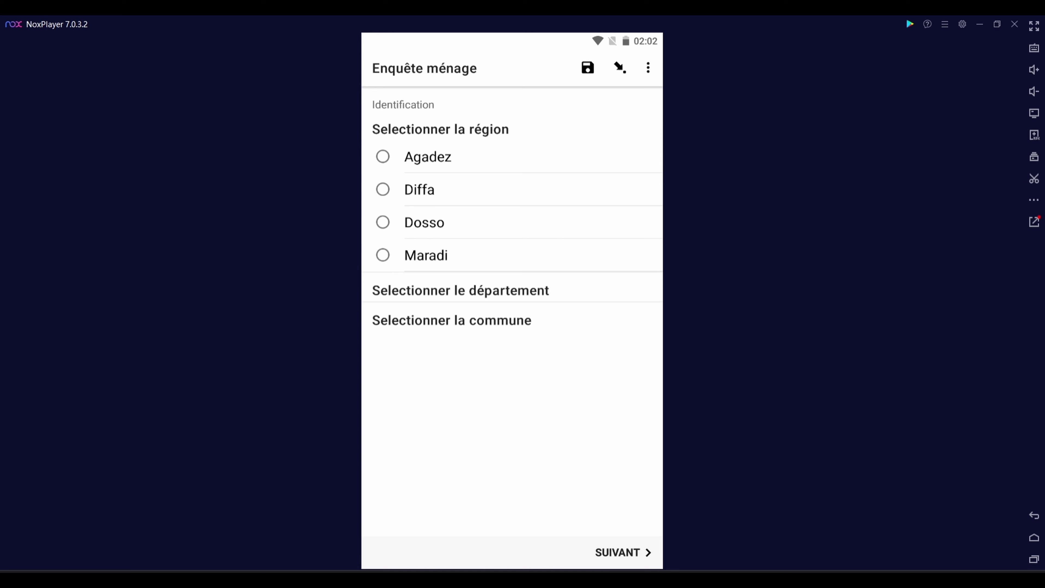
- Leave Enquête ménage in KoboCollect without saving changes and download only the updated Enquête ménage as a blank form
click(1034, 515)
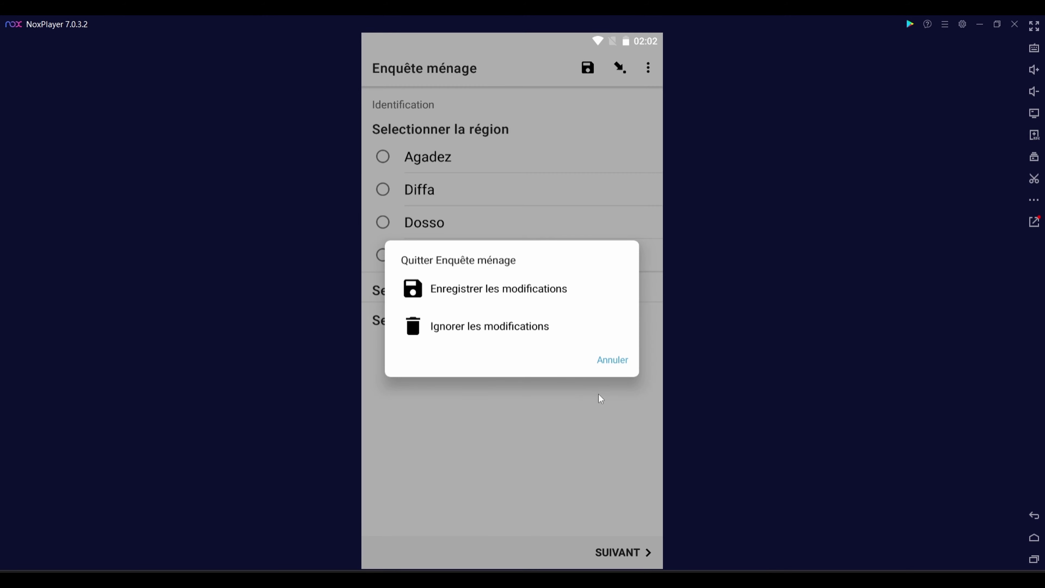
click(497, 327)
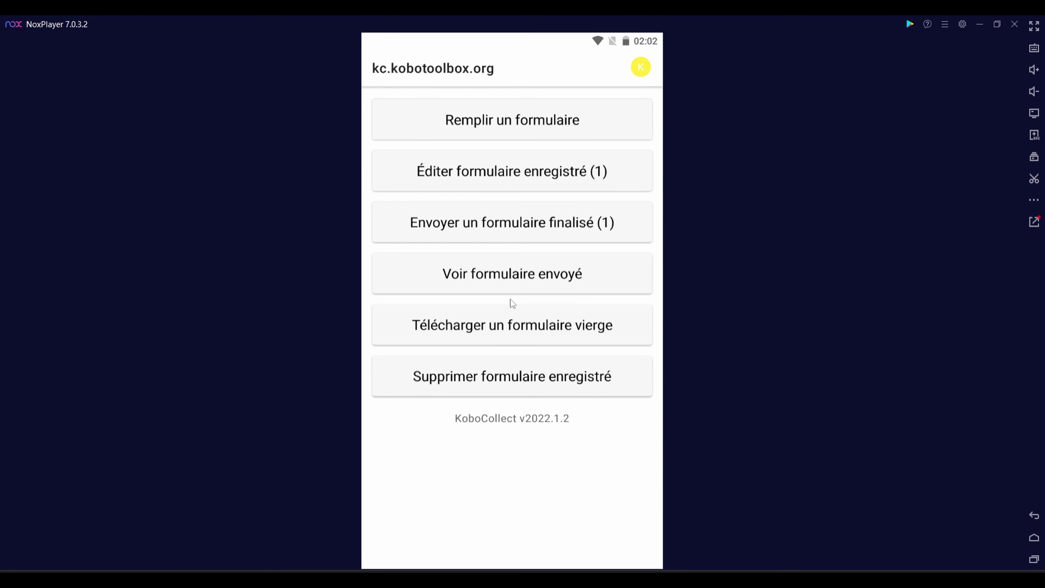
click(527, 321)
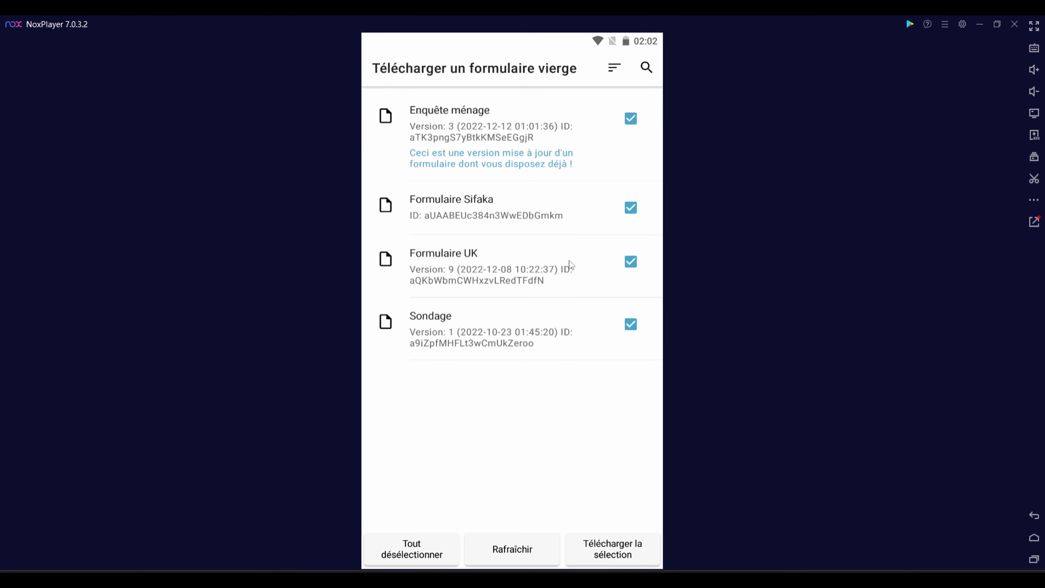
click(611, 218)
click(591, 259)
click(595, 330)
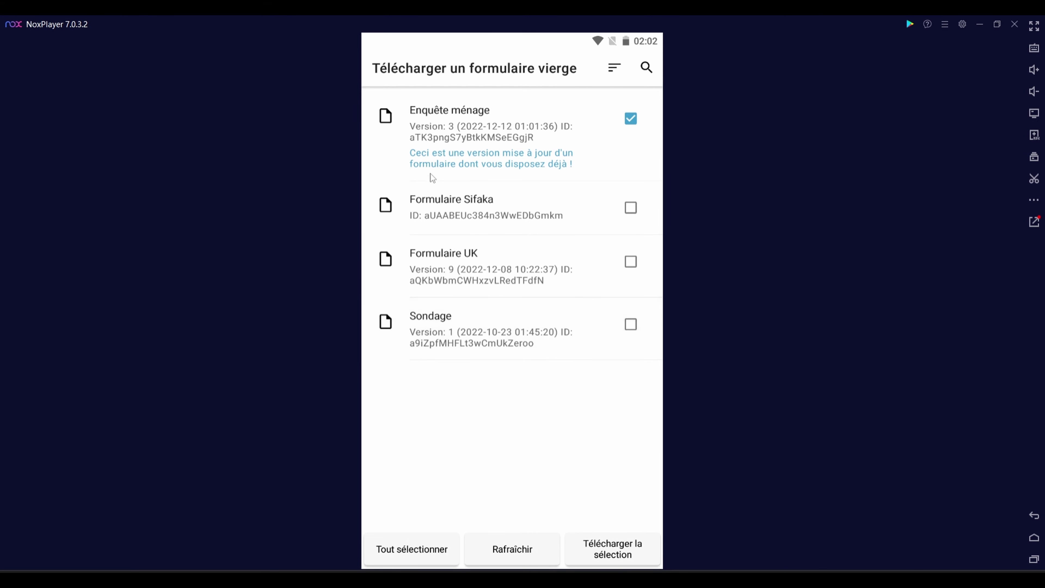
click(614, 556)
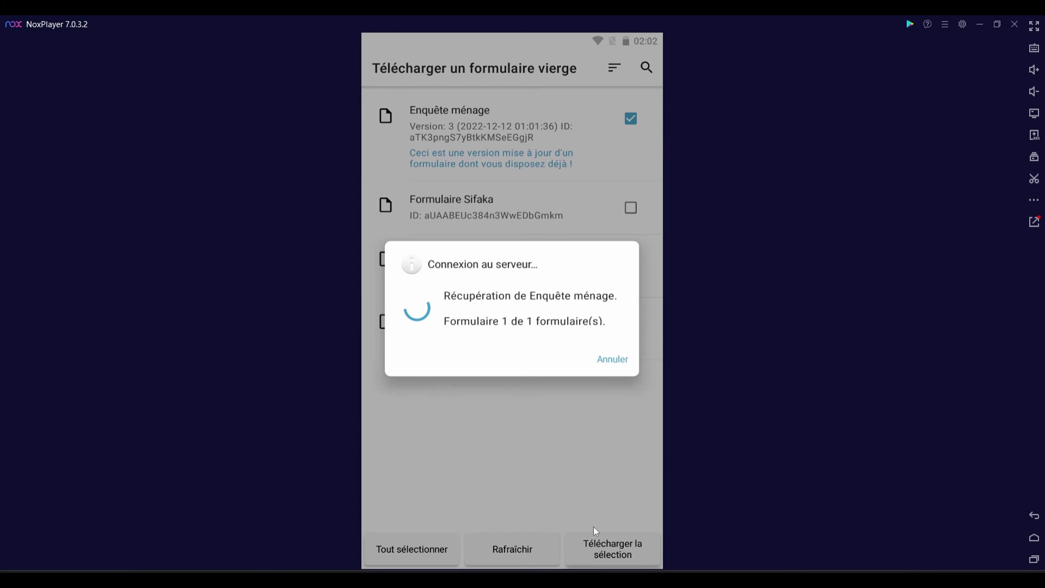
click(612, 326)
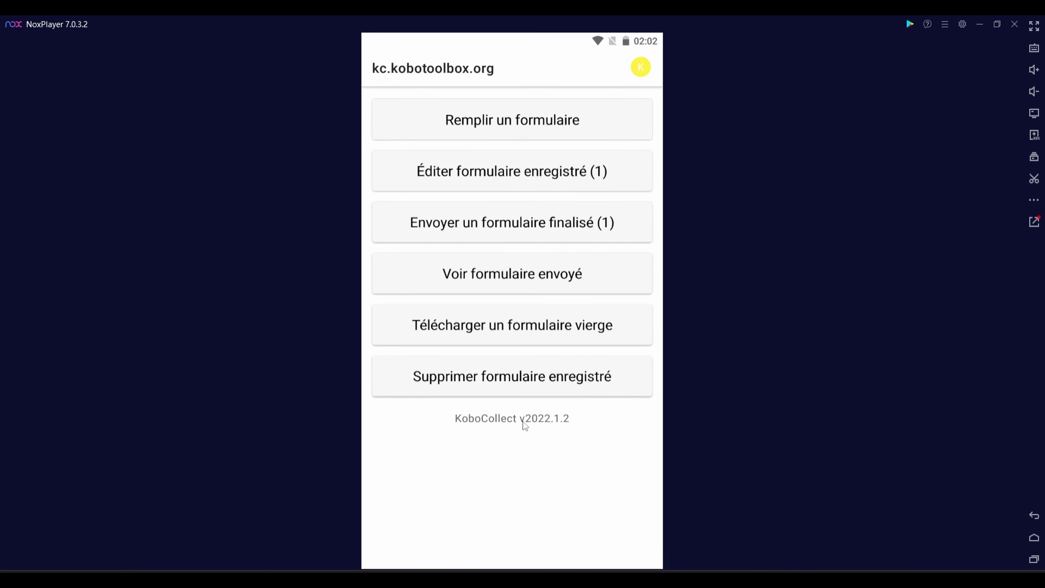
- Open a blank Enquête ménage and compare its region question with the likert appearance in E3 of the Excel survey sheet
click(511, 124)
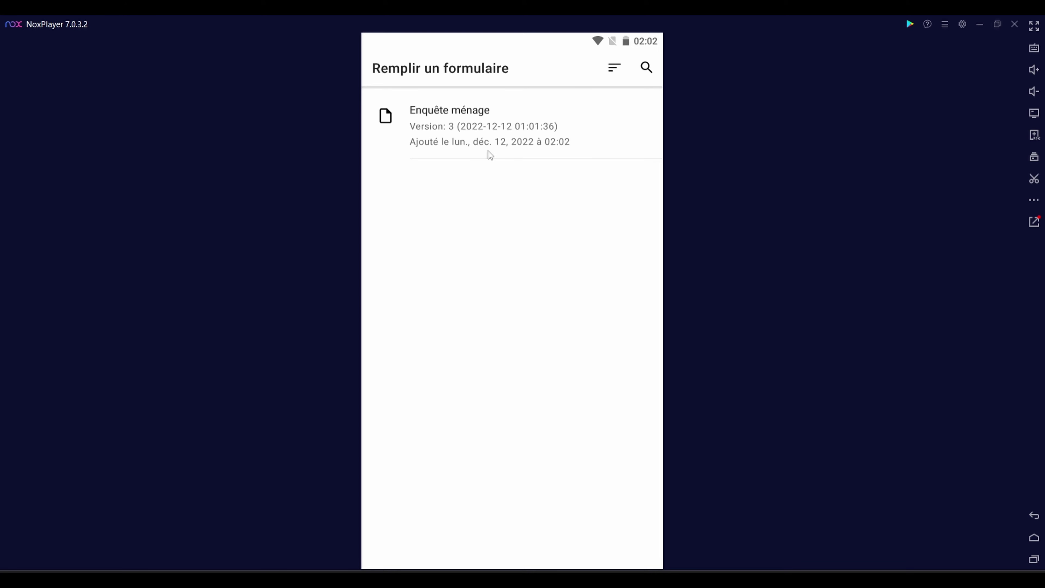
click(519, 132)
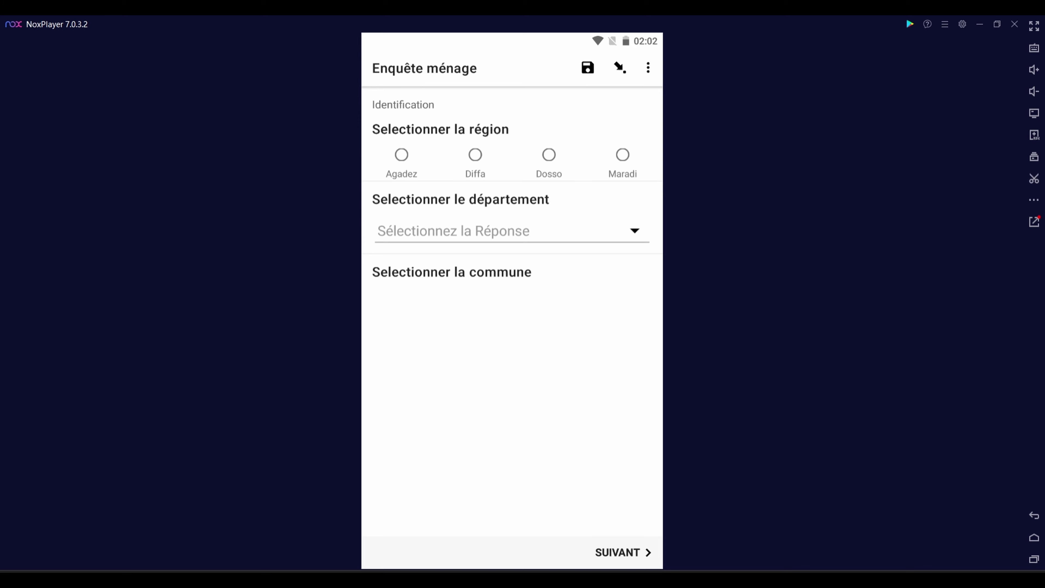
key(alt+Tab)
click(733, 231)
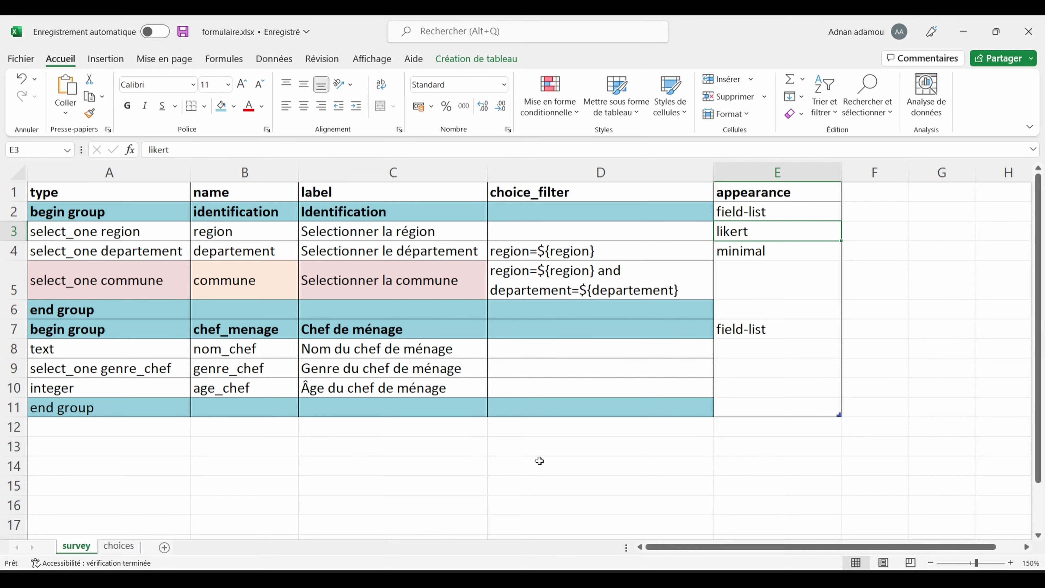
key(alt+Tab)
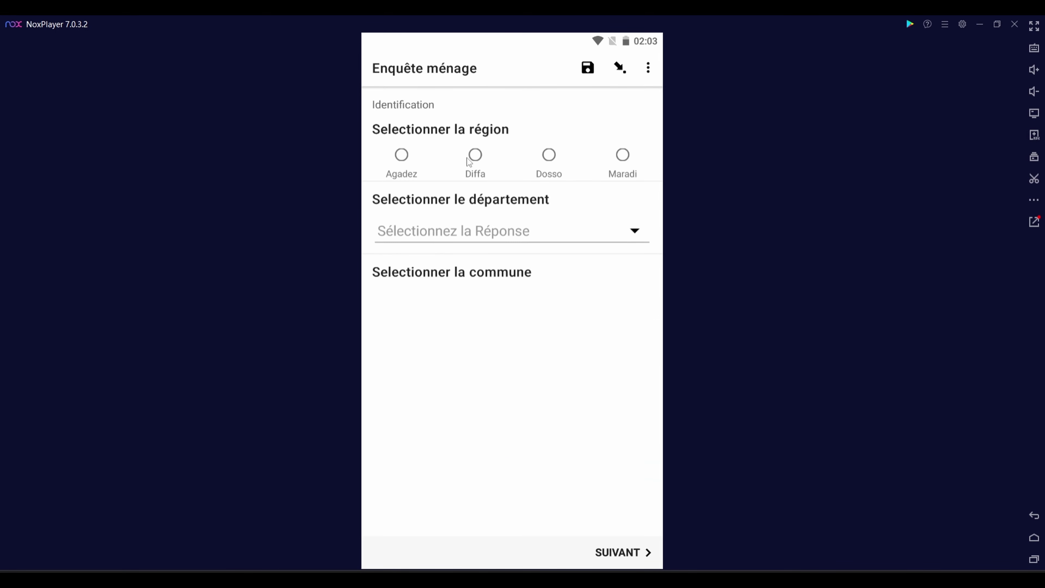
- Select Diffa as the region and try Nguigmi, Bosso and Maïné-Soroa in turn as the department
click(475, 155)
click(491, 231)
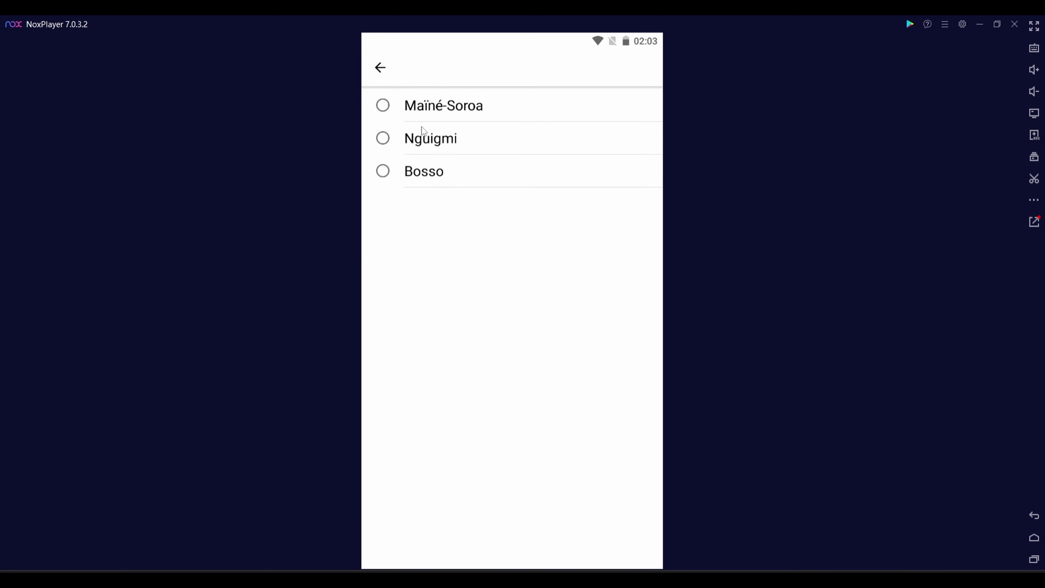
click(425, 140)
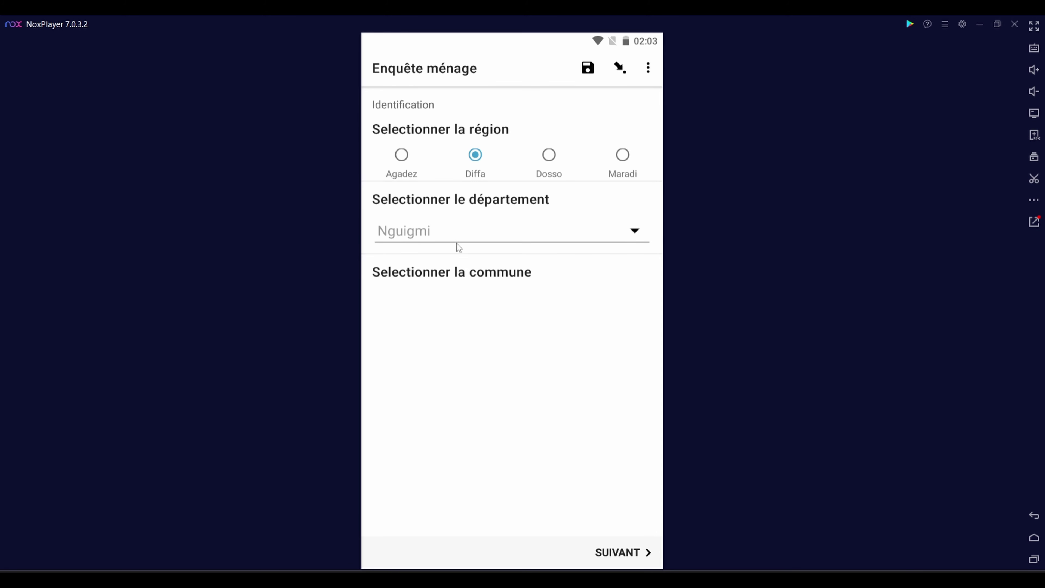
click(472, 235)
click(416, 171)
click(634, 234)
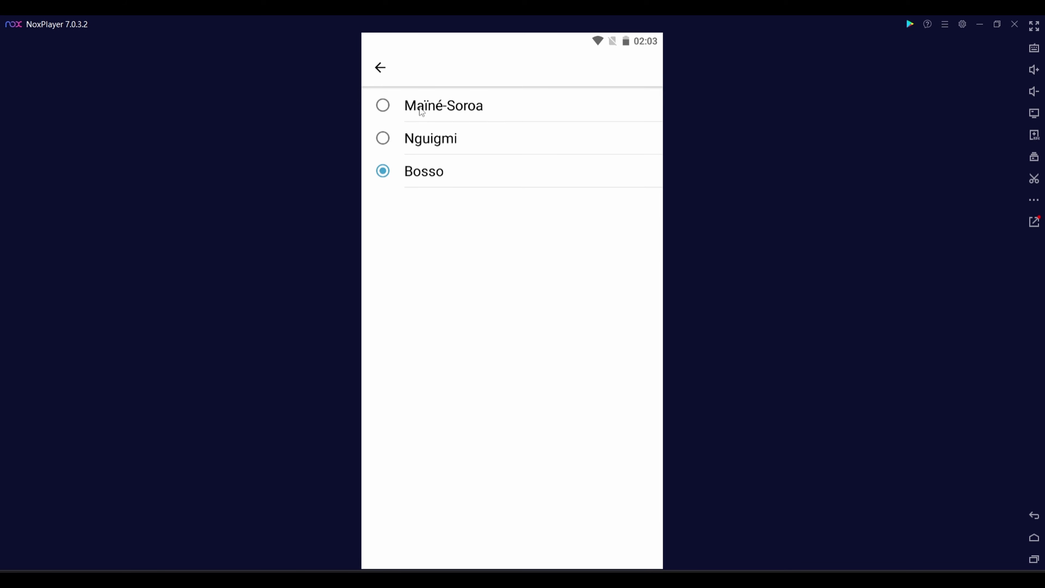
click(421, 108)
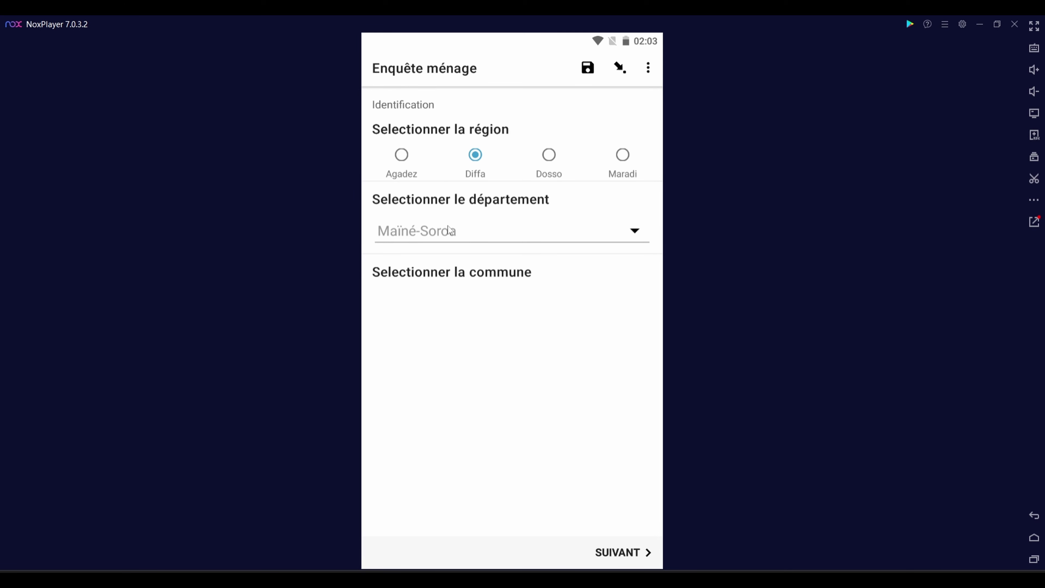
click(457, 236)
click(424, 108)
- Set the region to Agadez and the department to Tchiro, and check the Chef de ménage page before returning to Identification
click(405, 154)
click(431, 232)
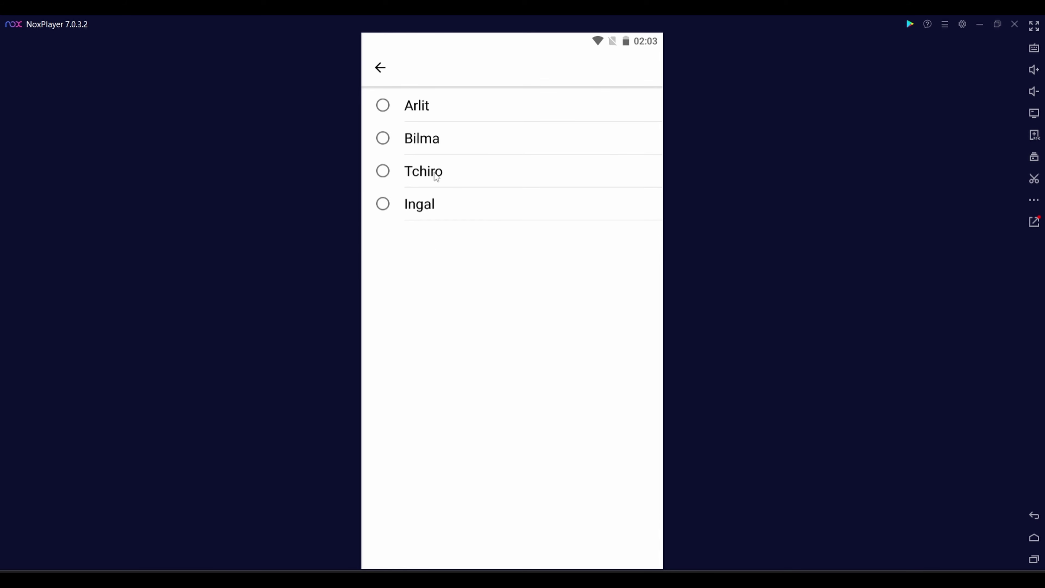
click(432, 173)
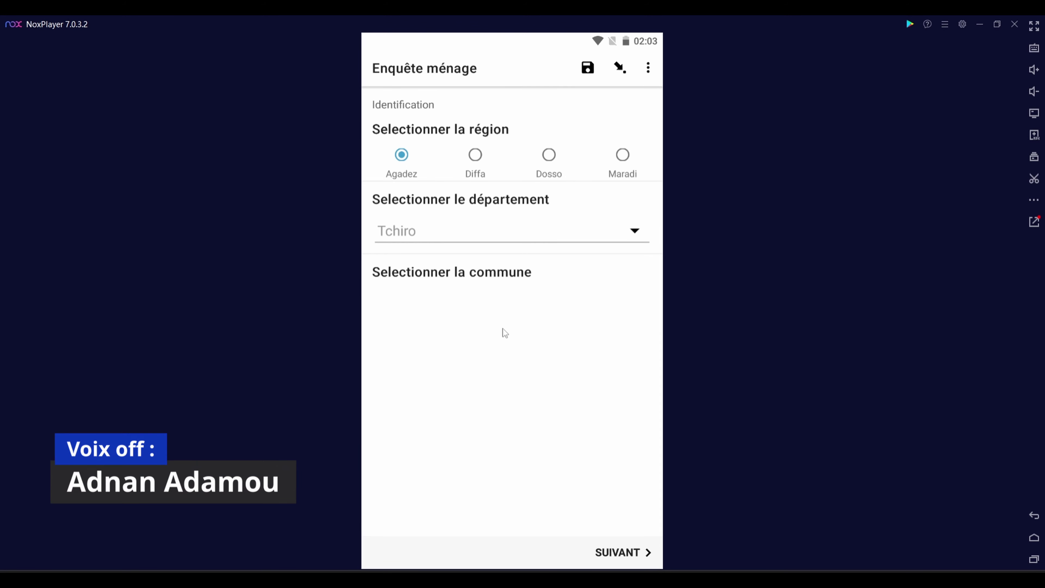
drag(522, 334, 488, 330)
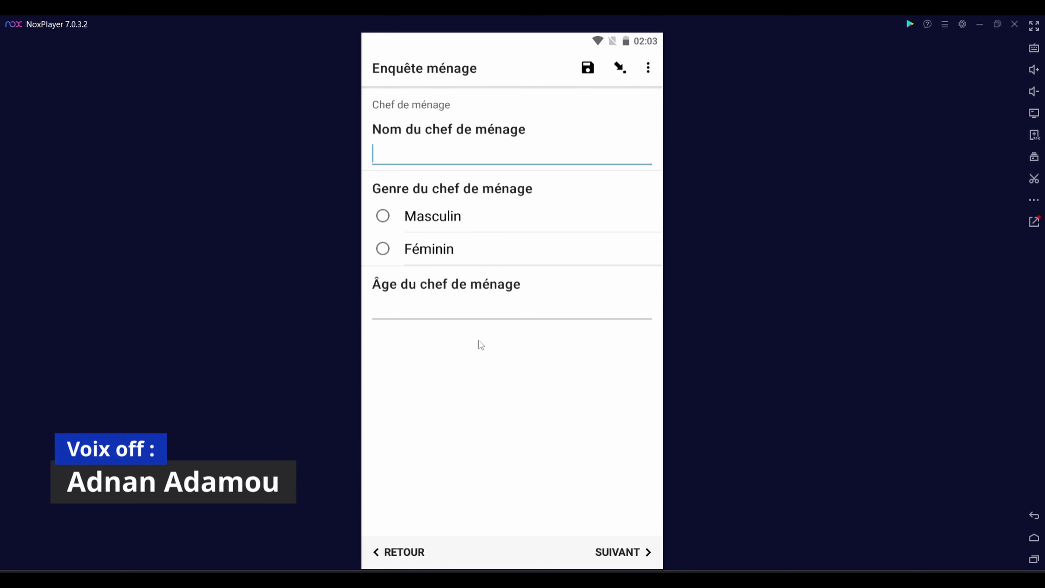
drag(432, 389, 496, 382)
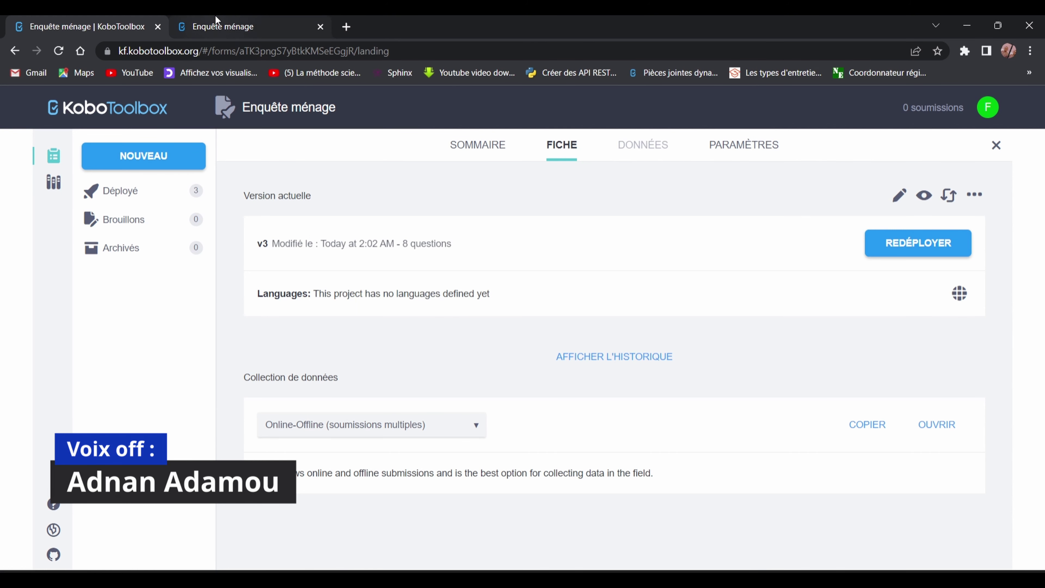
- Switch to the Enquête ménage web form in Chrome and examine how its Identification and Chef de ménage questions are displayed
click(215, 25)
scroll(435, 371, down, 3)
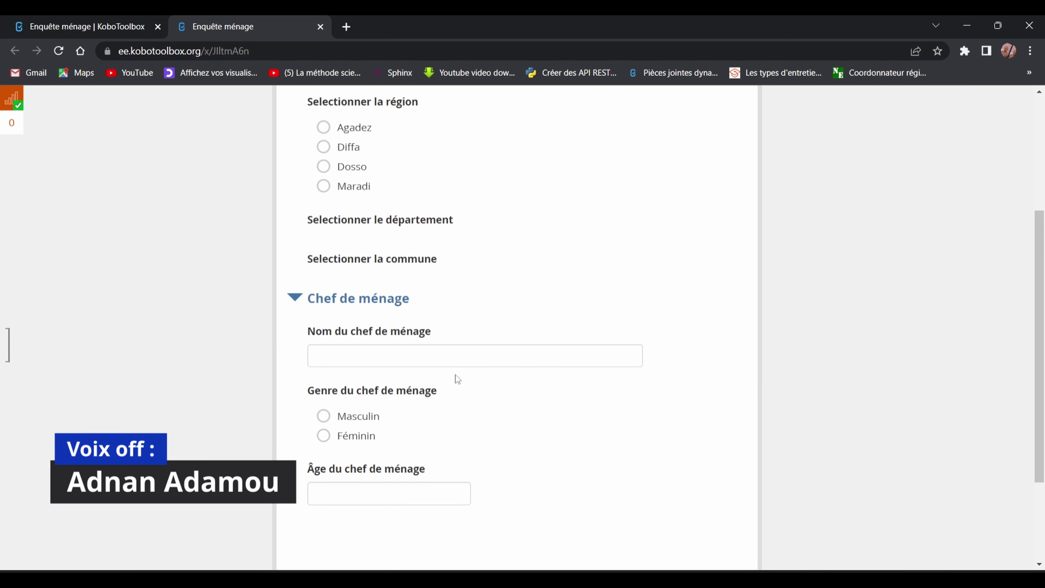
scroll(440, 361, up, 3)
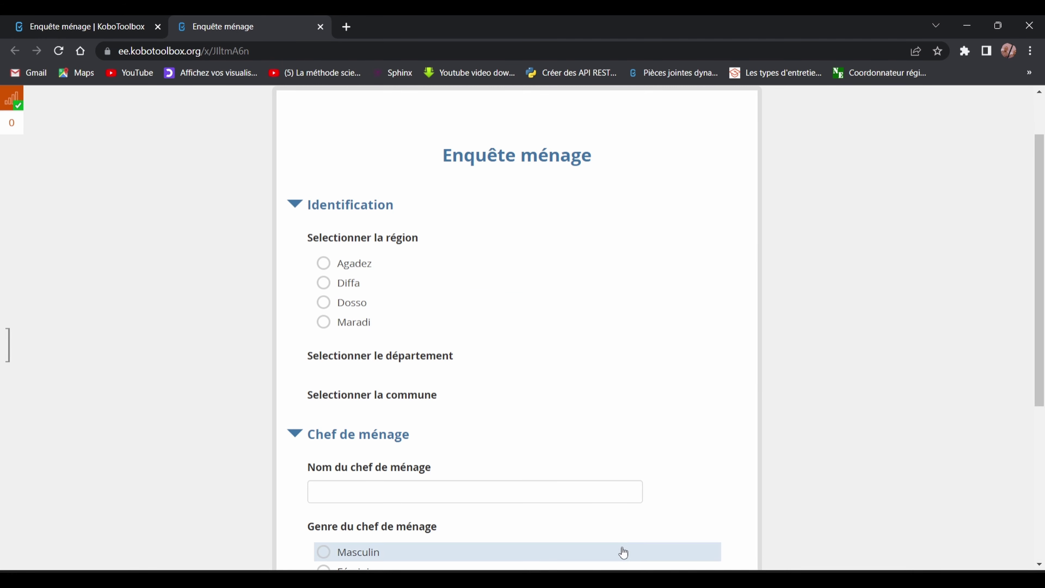
- Switch to Excel to review the likert, minimal and field-list appearance cells, and return to the form in KoboCollect
key(alt+Tab)
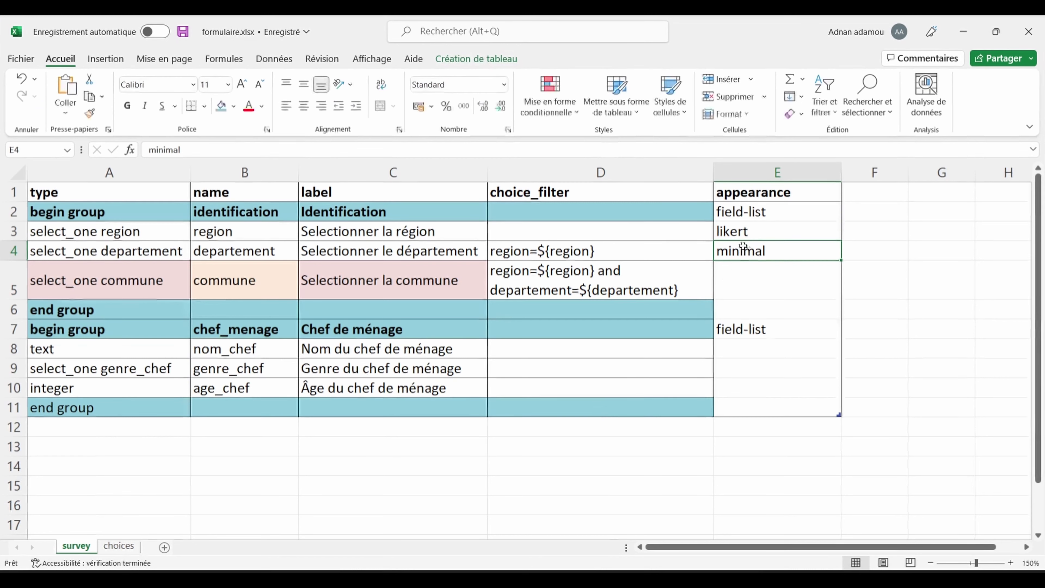
click(748, 231)
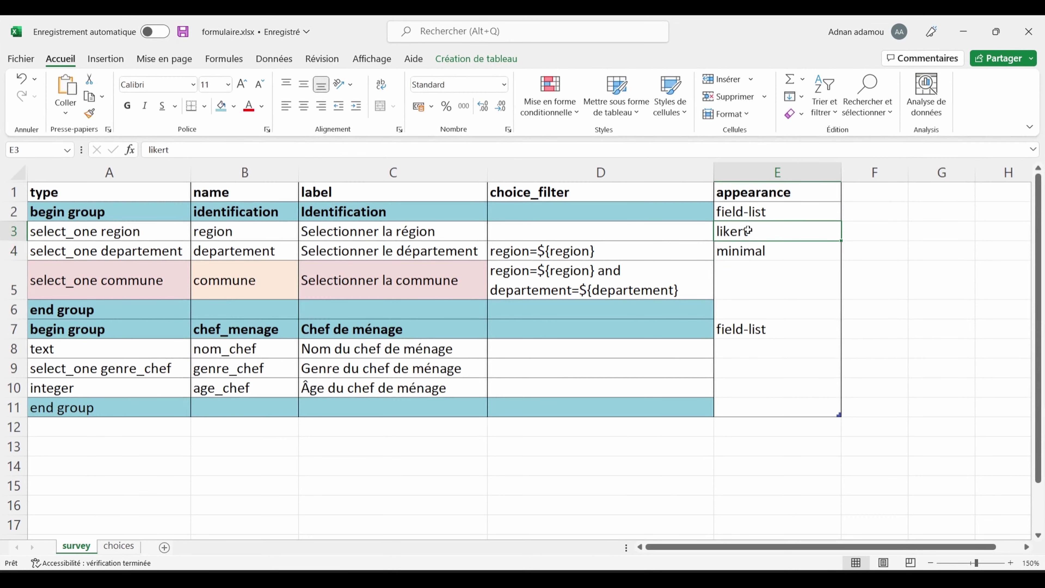
click(754, 252)
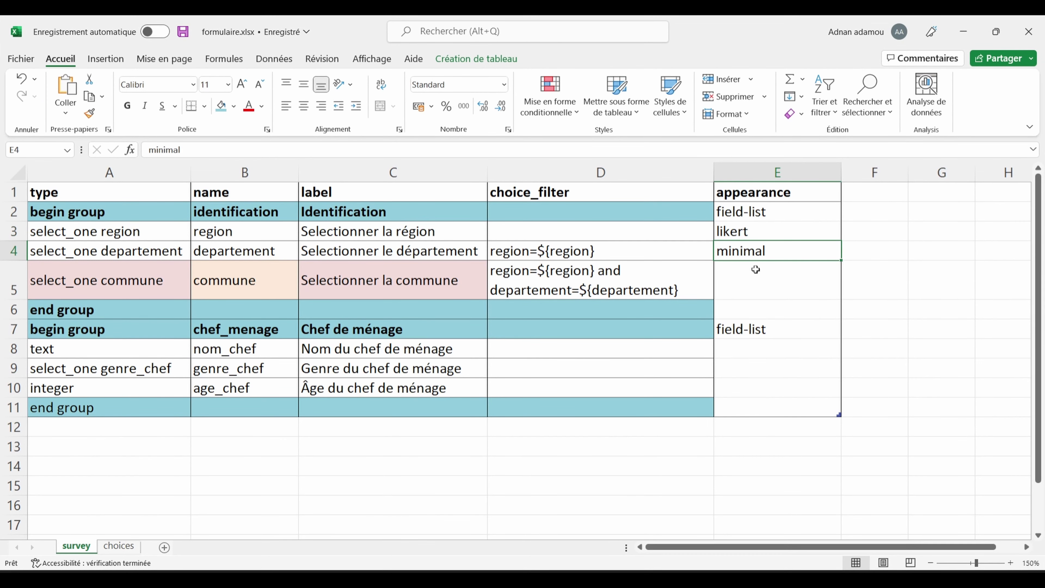
click(749, 211)
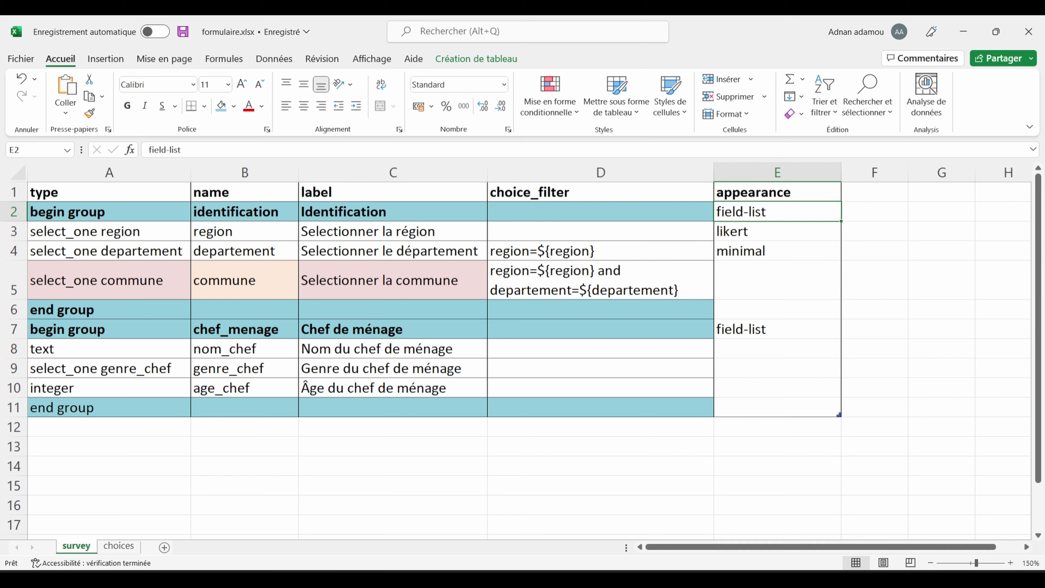
mouse_move(611, 570)
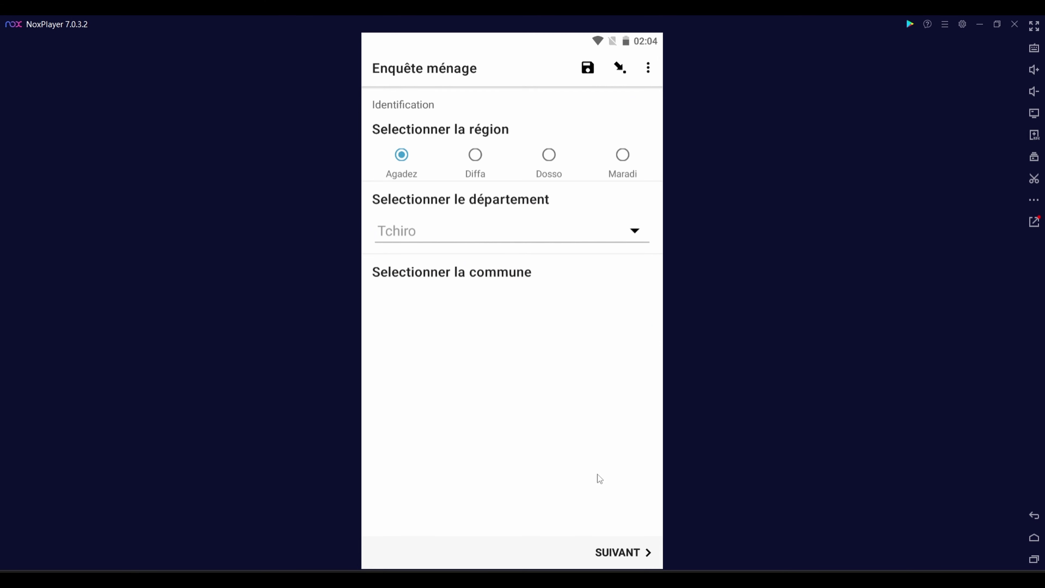